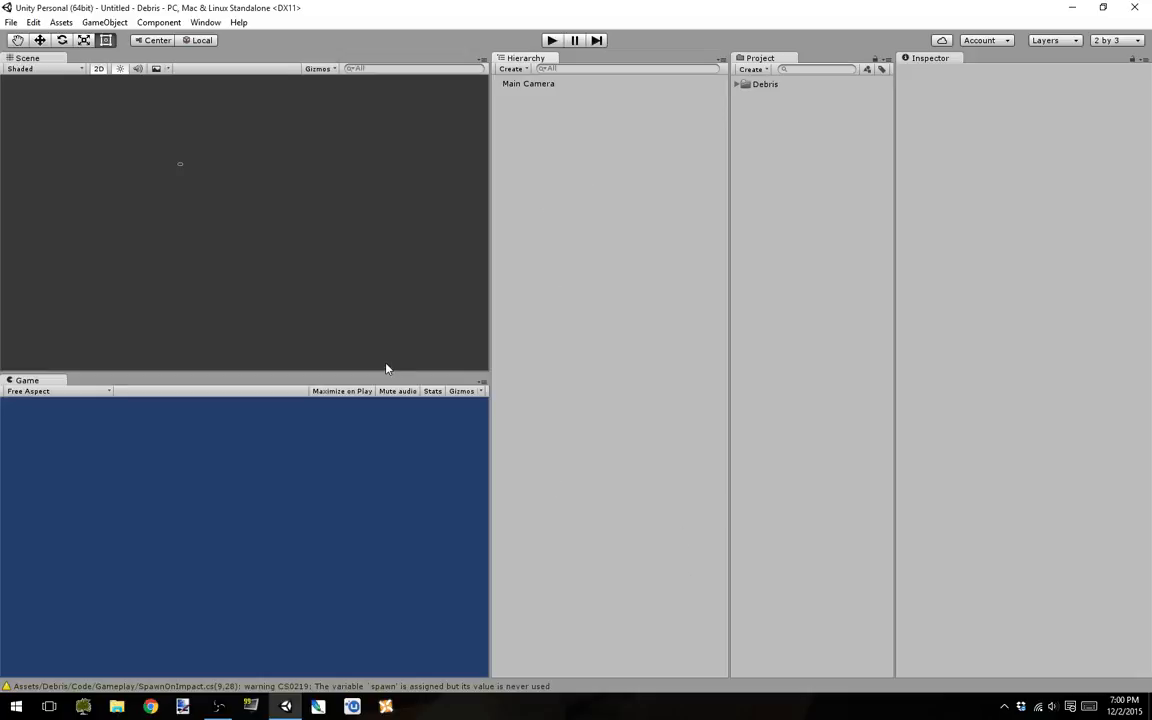
Step: Enlarge the Game view and add a UI Button to the scene
drag(387, 372, 390, 327)
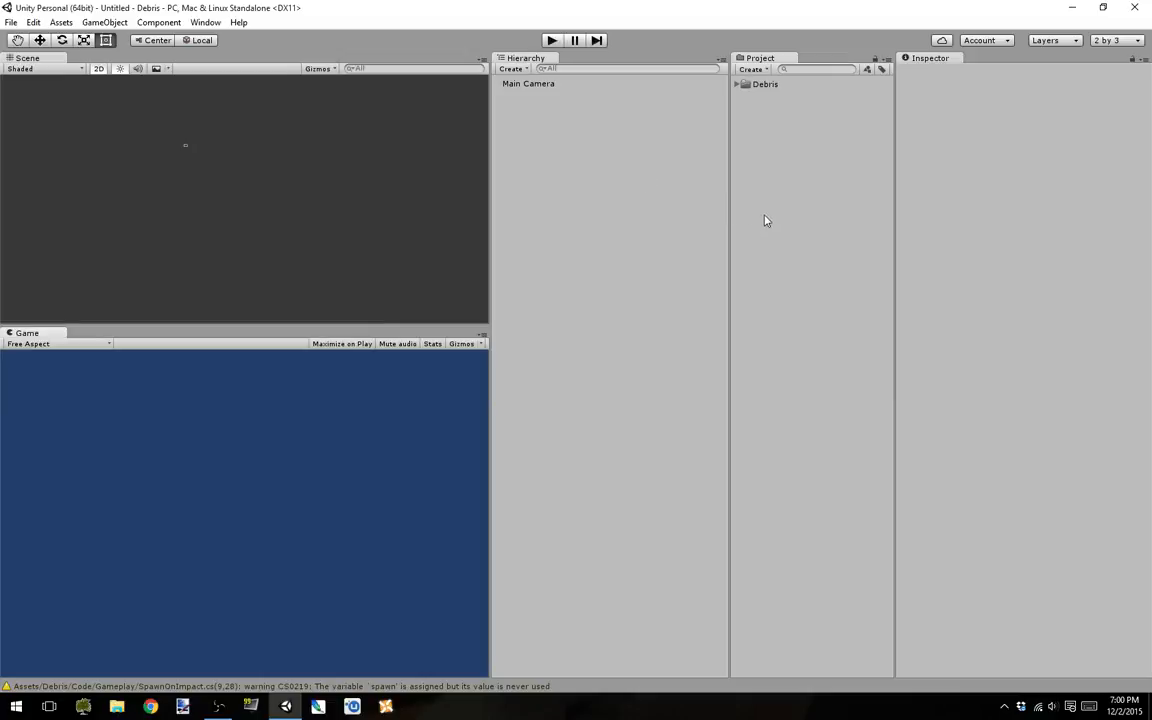
click(514, 69)
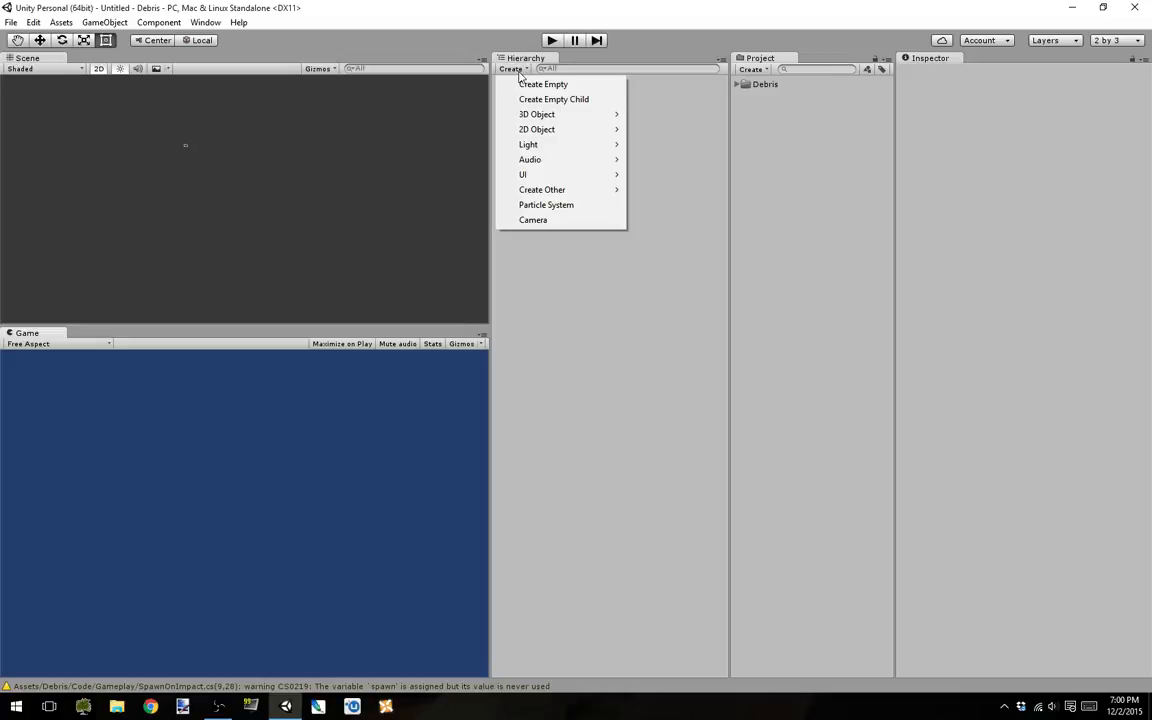
mouse_move(536, 182)
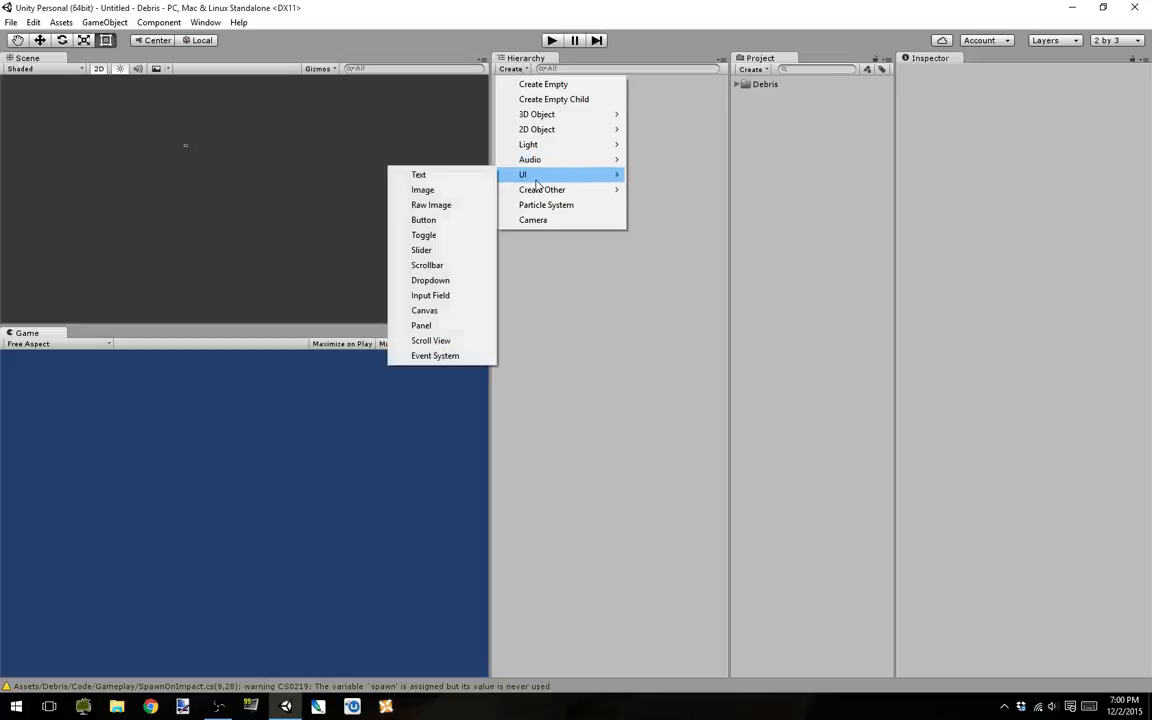
click(445, 221)
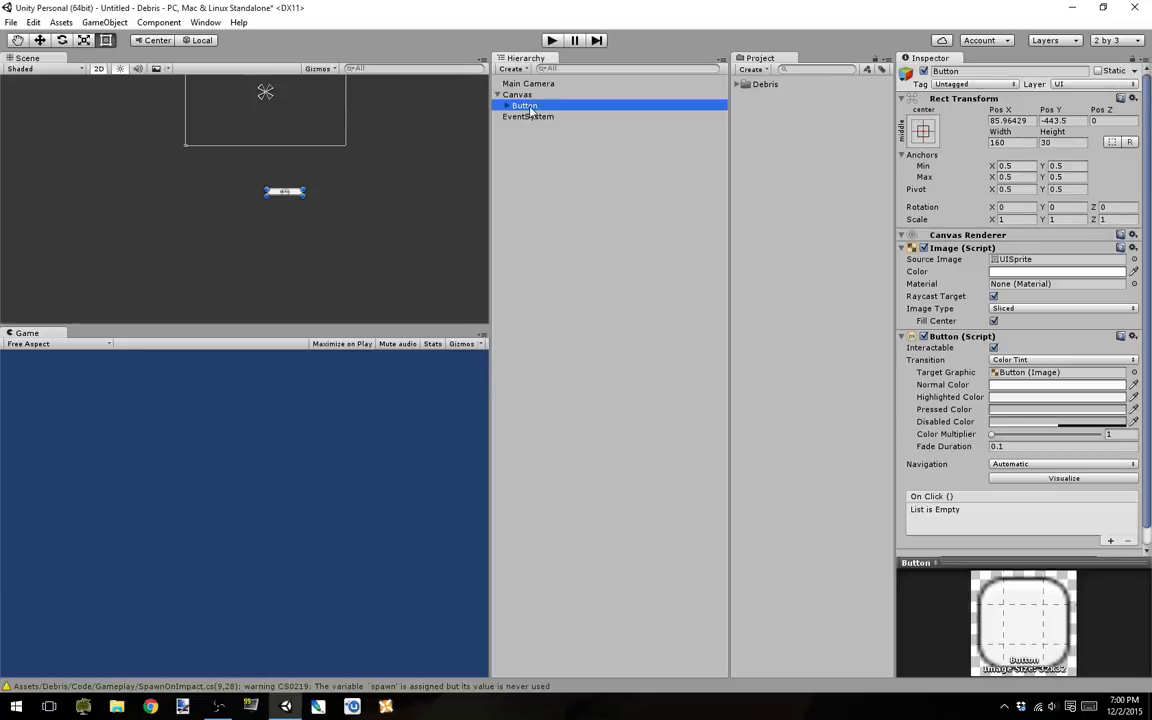
Step: Move the button into the canvas's lower-right area at about X 173, Y -138, and enlarge its height to about 79
key(Up)
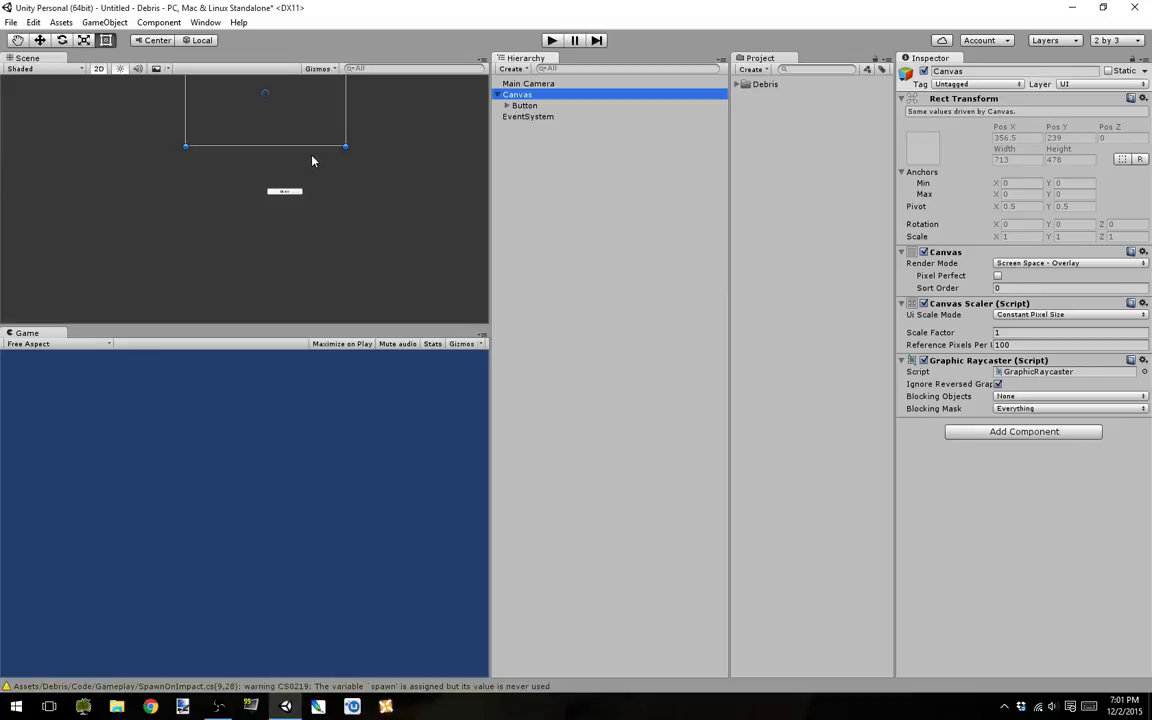
click(524, 105)
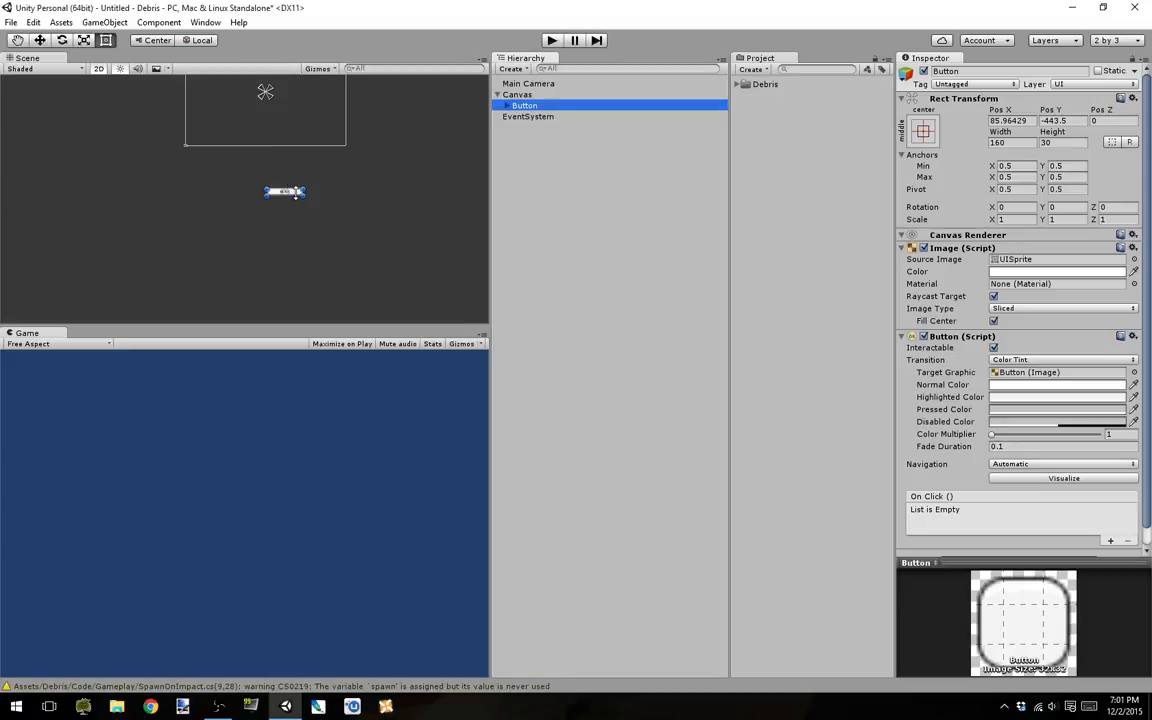
drag(293, 195, 249, 120)
scroll(280, 118, up, 4)
scroll(280, 119, up, 3)
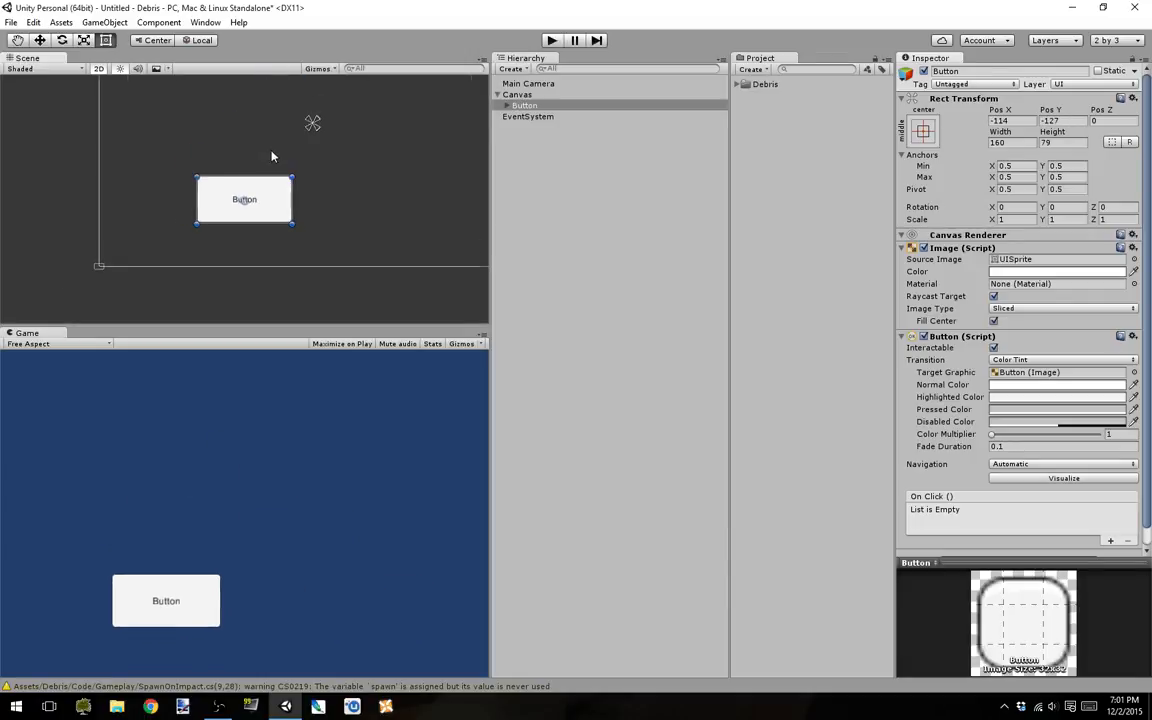
scroll(306, 159, down, 6)
drag(261, 205, 333, 207)
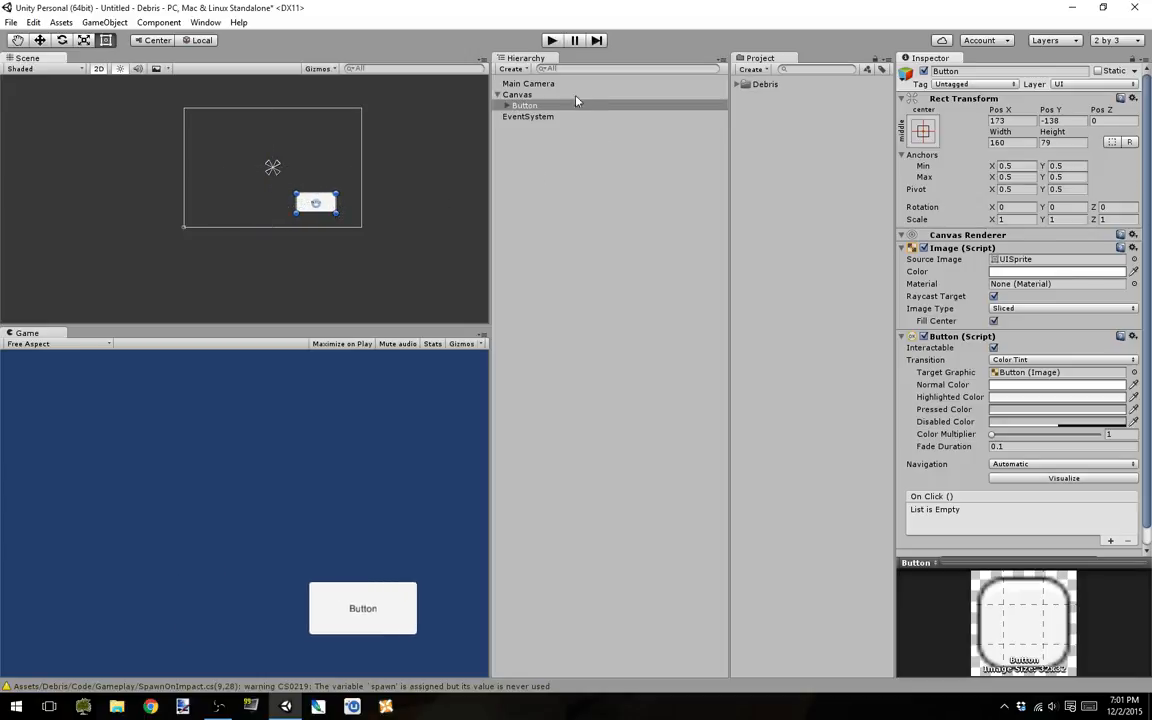
Step: Examine the render mode options available for the Canvas
click(517, 94)
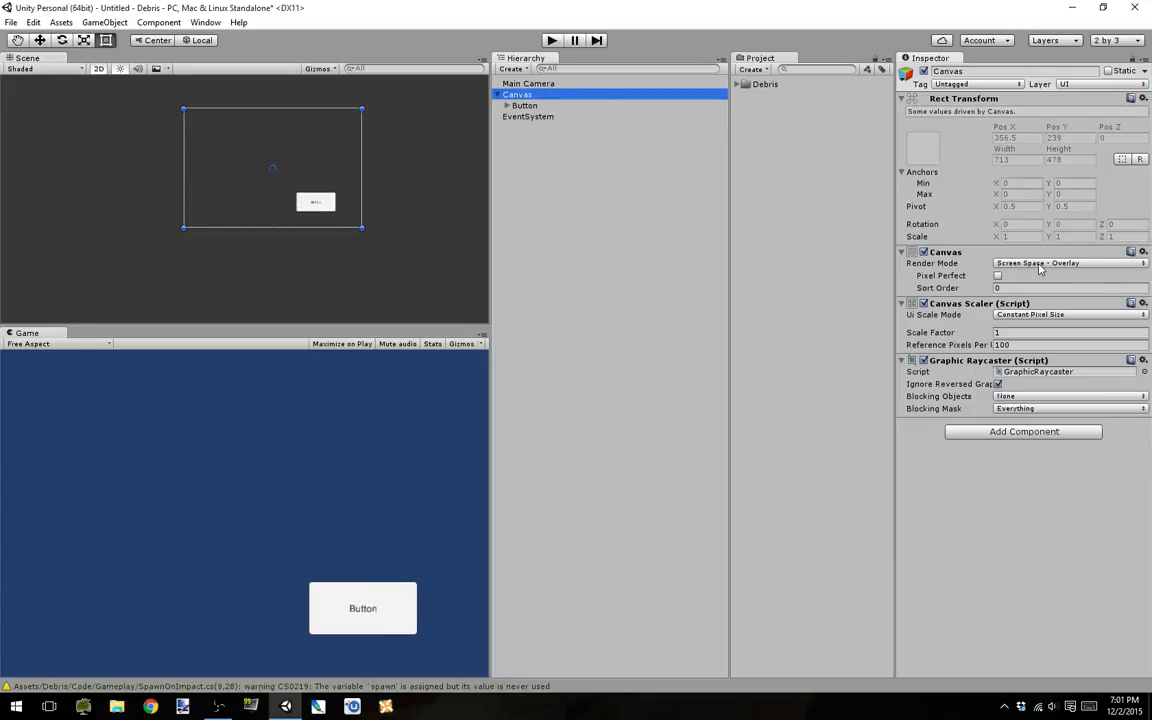
click(1092, 266)
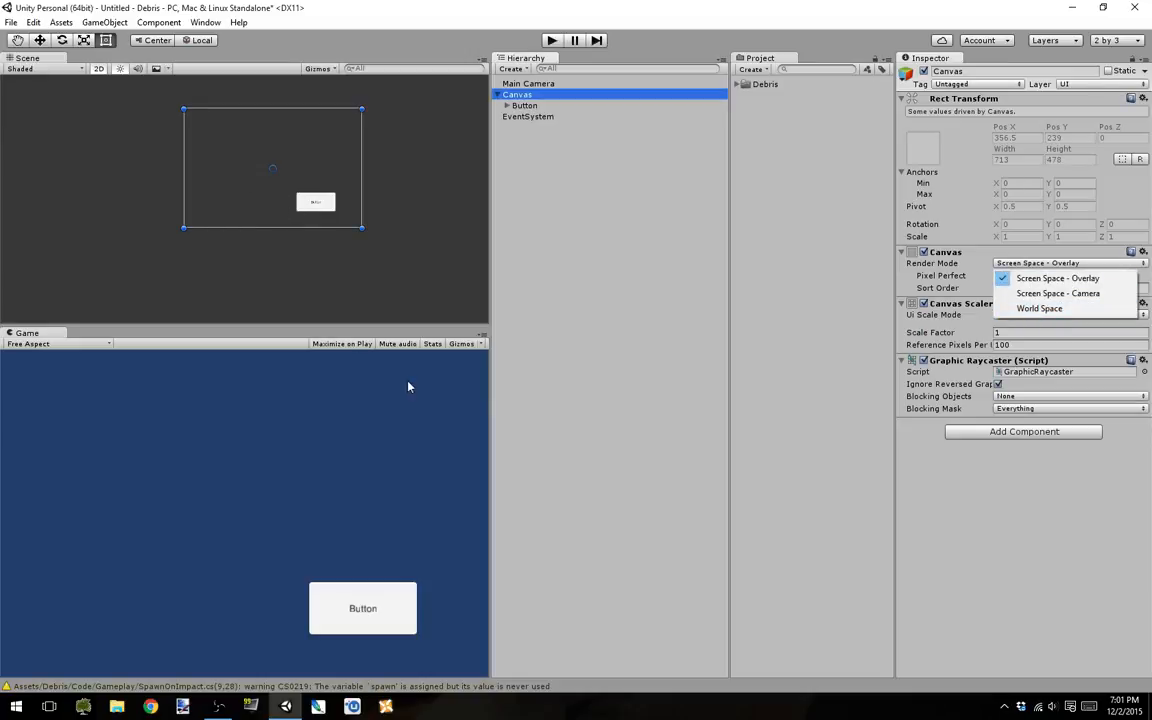
click(986, 511)
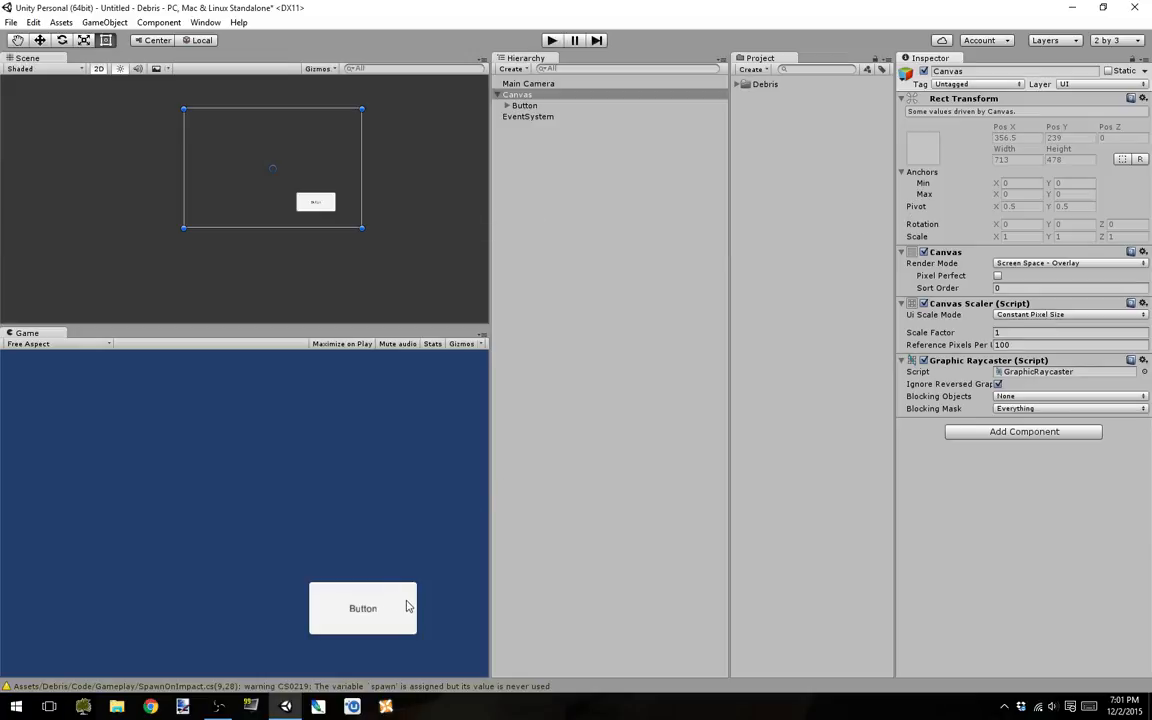
Step: Add a UI Text element as a child of the Canvas
right_click(522, 95)
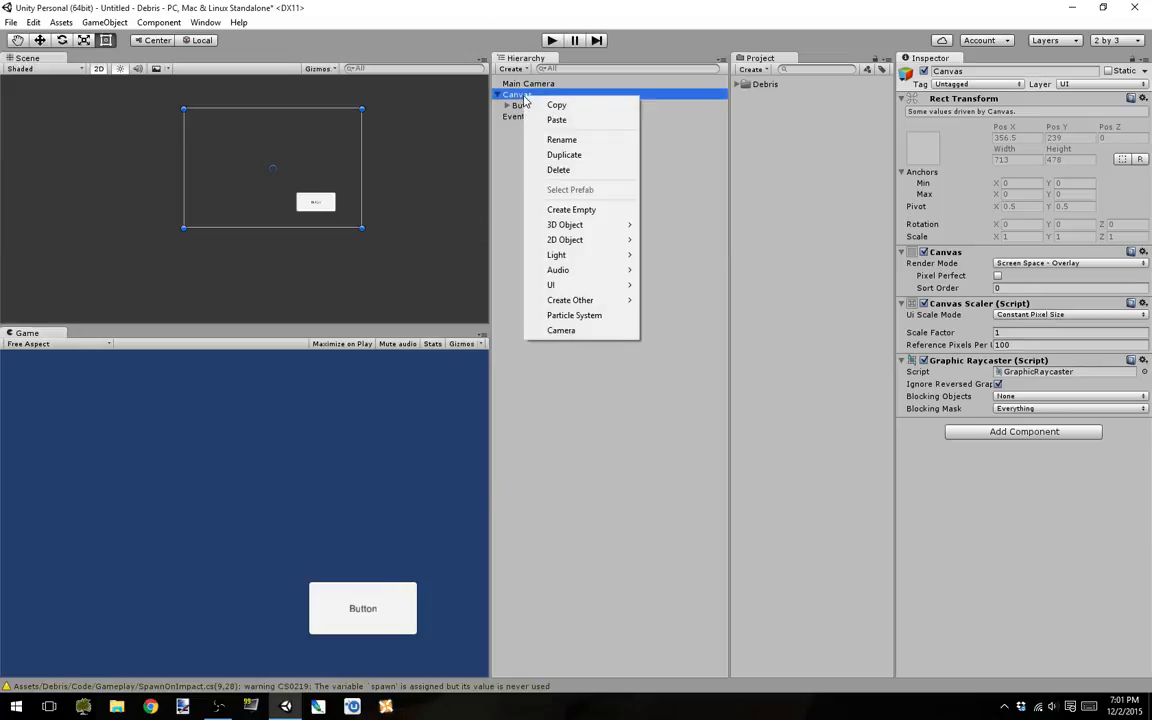
mouse_move(548, 285)
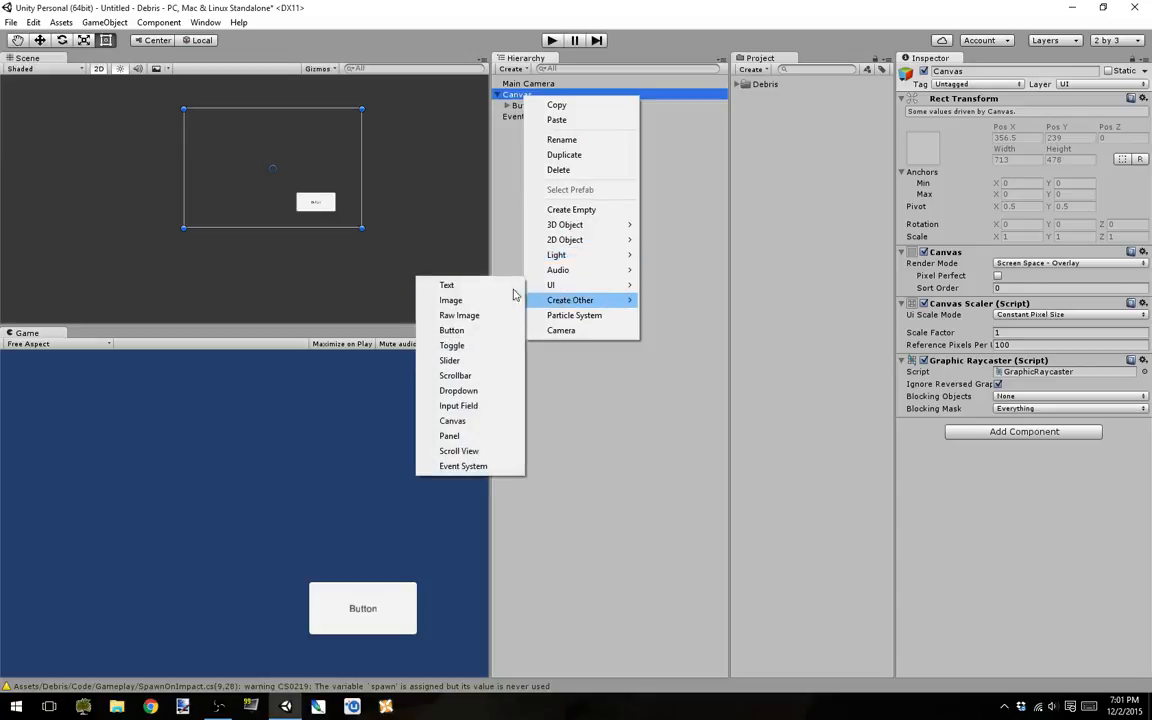
click(490, 286)
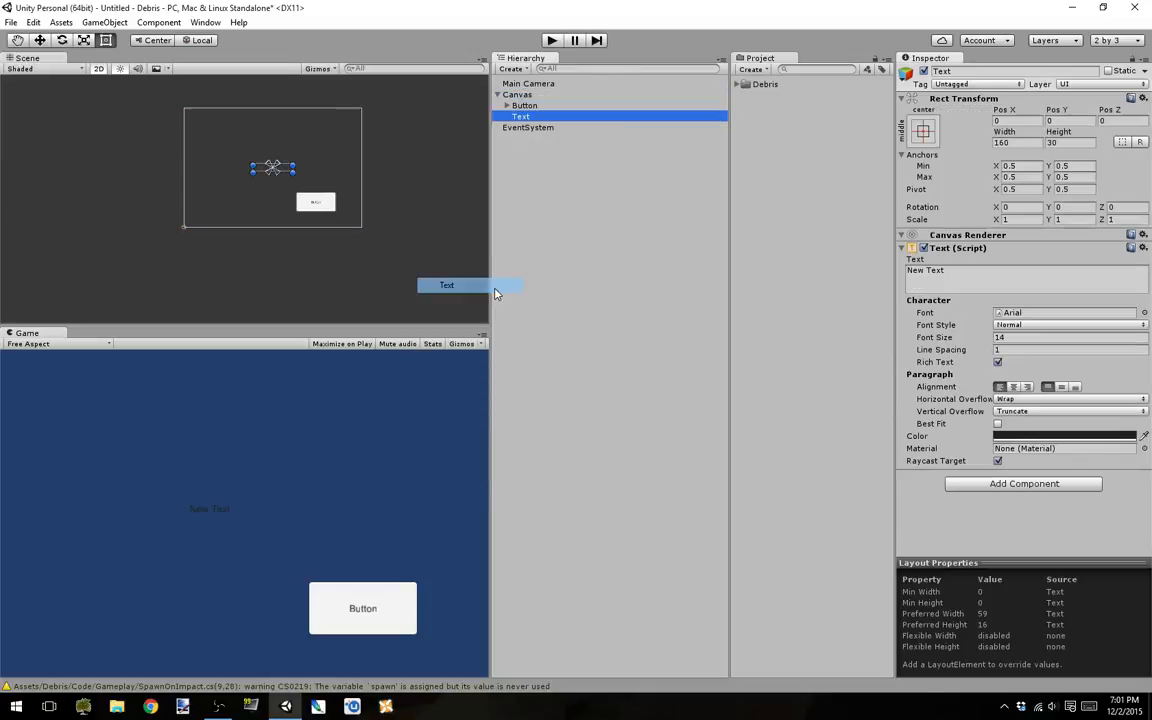
Step: Set the text element's color to pure red (FF0000FF) and enable Best Fit for it
click(998, 437)
drag(62, 99, 170, 48)
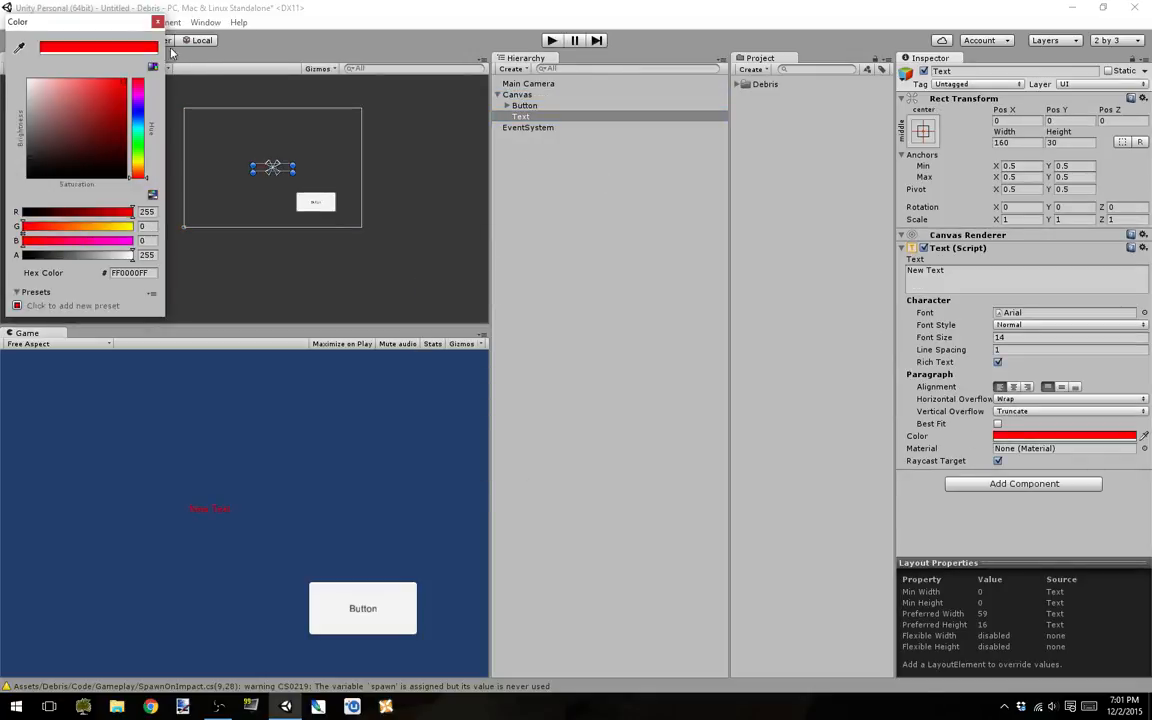
click(157, 21)
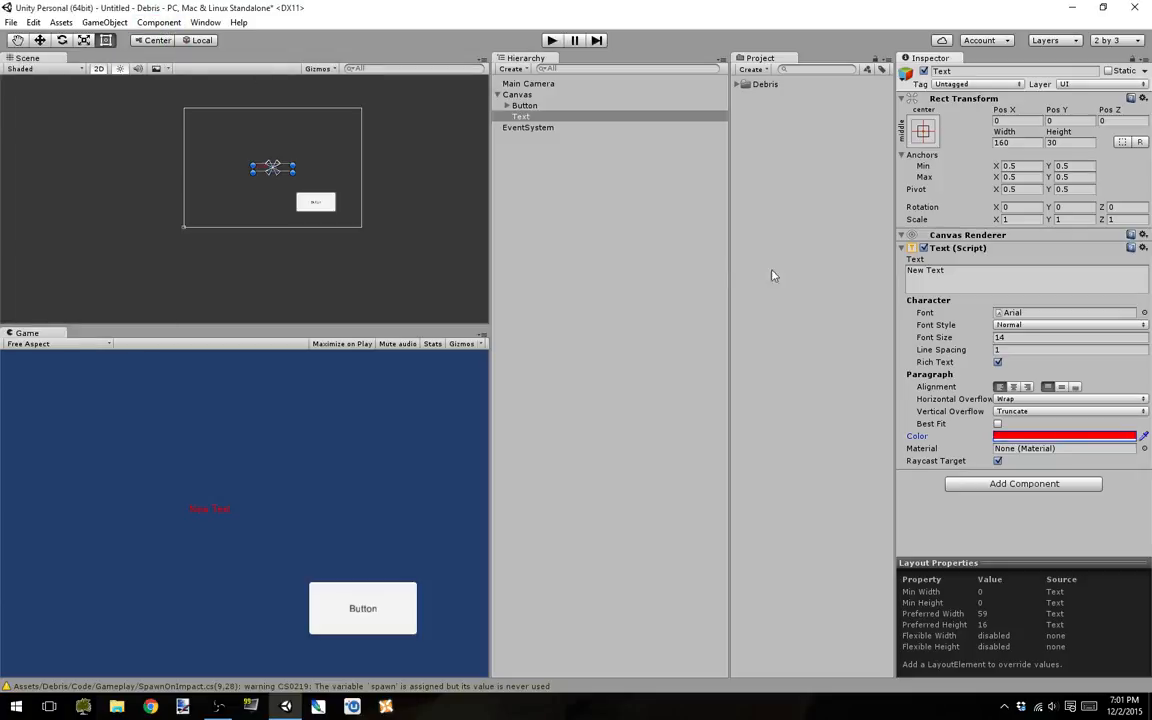
click(997, 424)
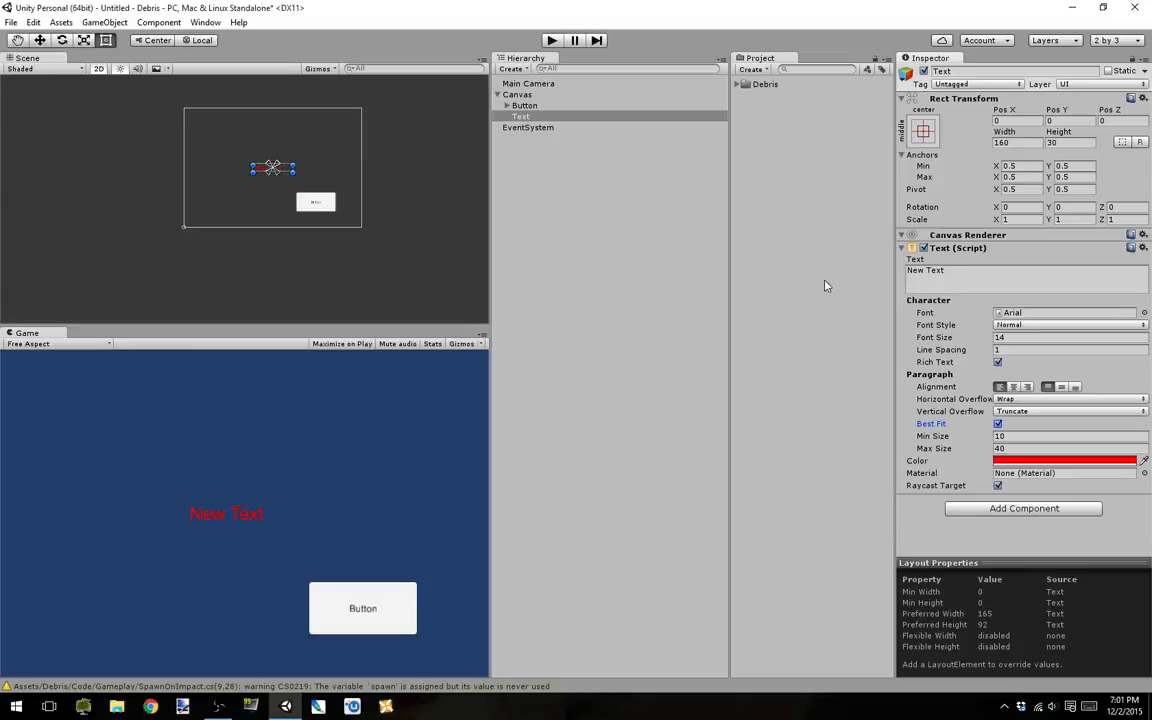
Step: Create a new C Sharp script named ChangeText and attach it to the Canvas
click(535, 106)
click(496, 95)
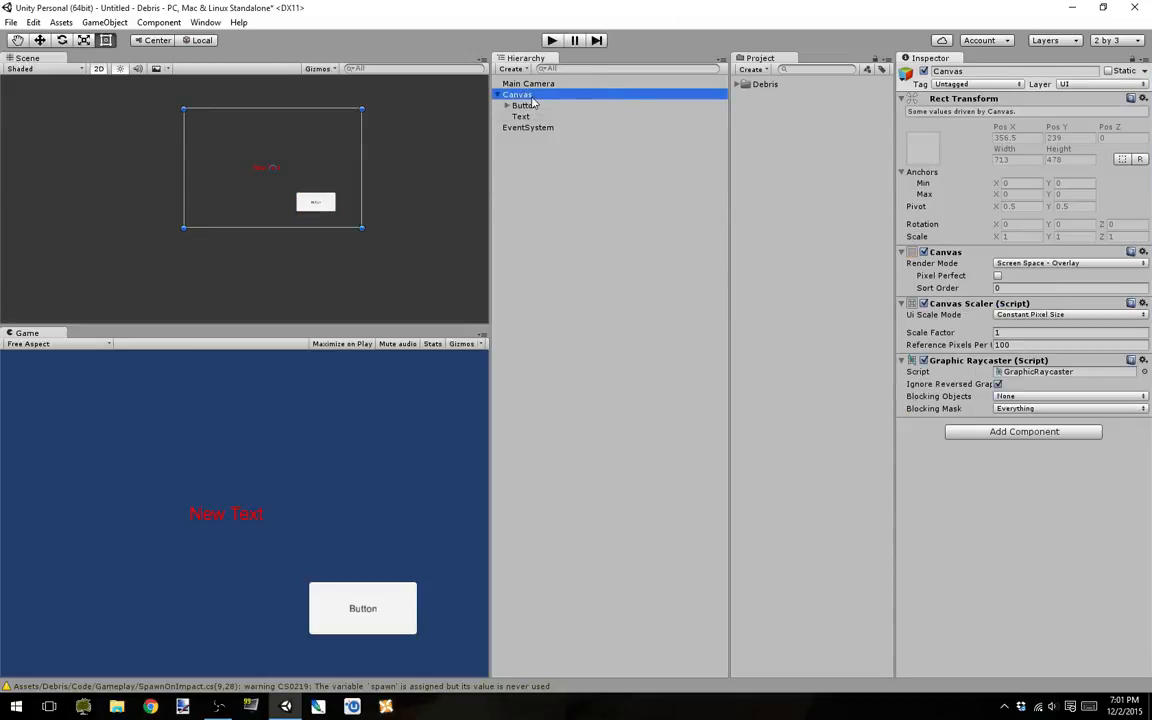
click(997, 436)
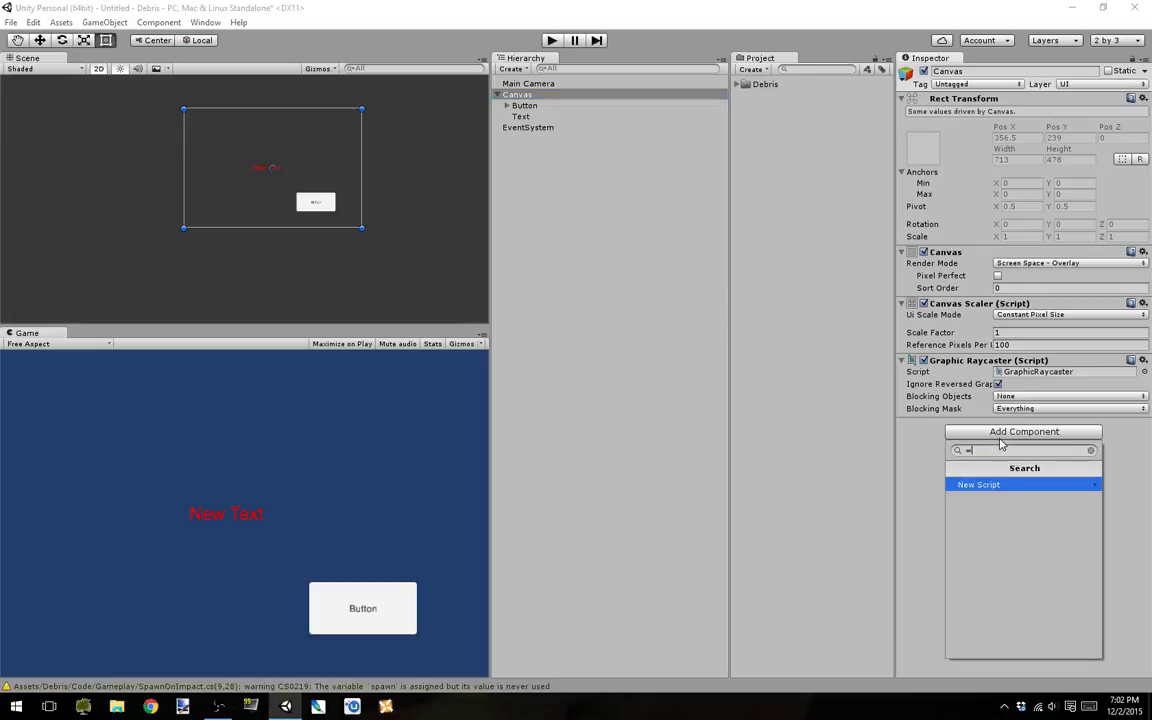
key(BackSpace)
text(ChangeText)
key(Return)
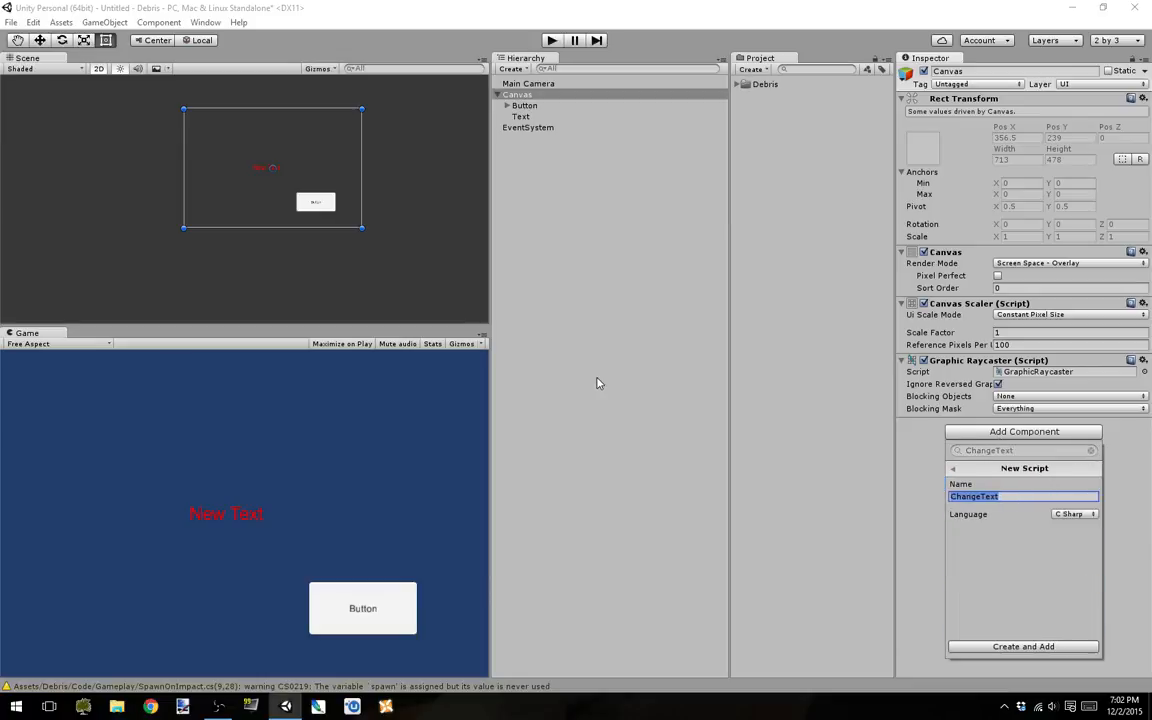
click(1020, 647)
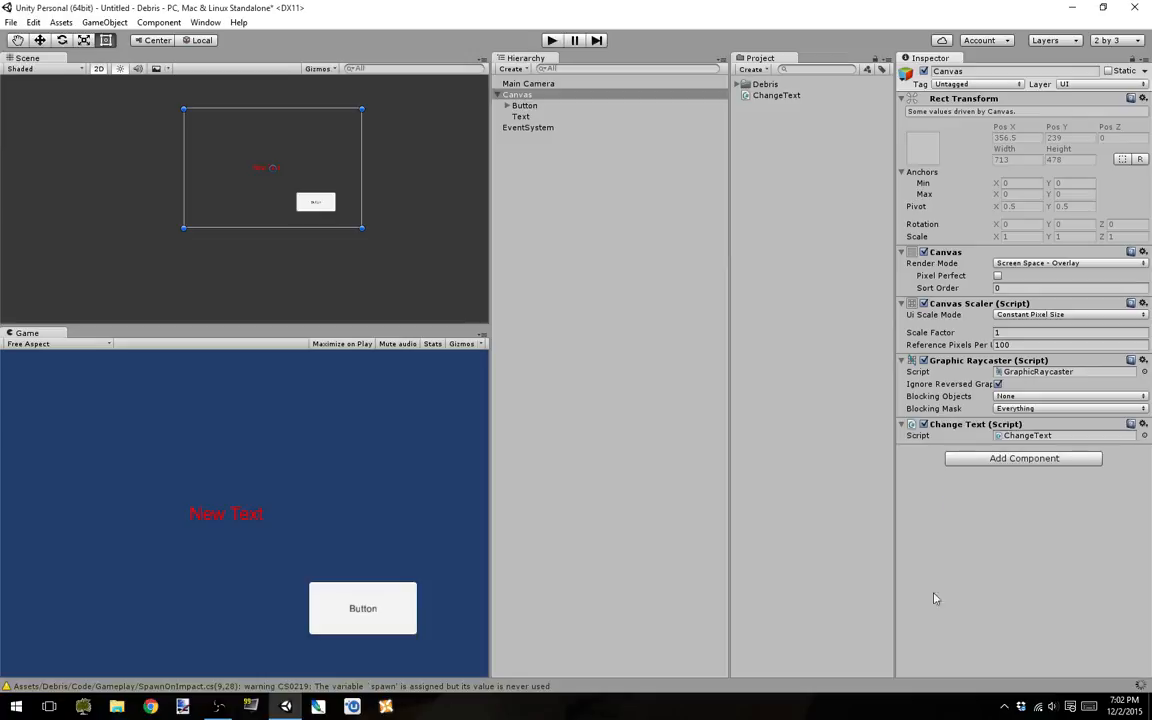
Step: Open the ChangeText script in MonoDevelop and start a public Text field declaration at the beginning of the class
double_click(1047, 436)
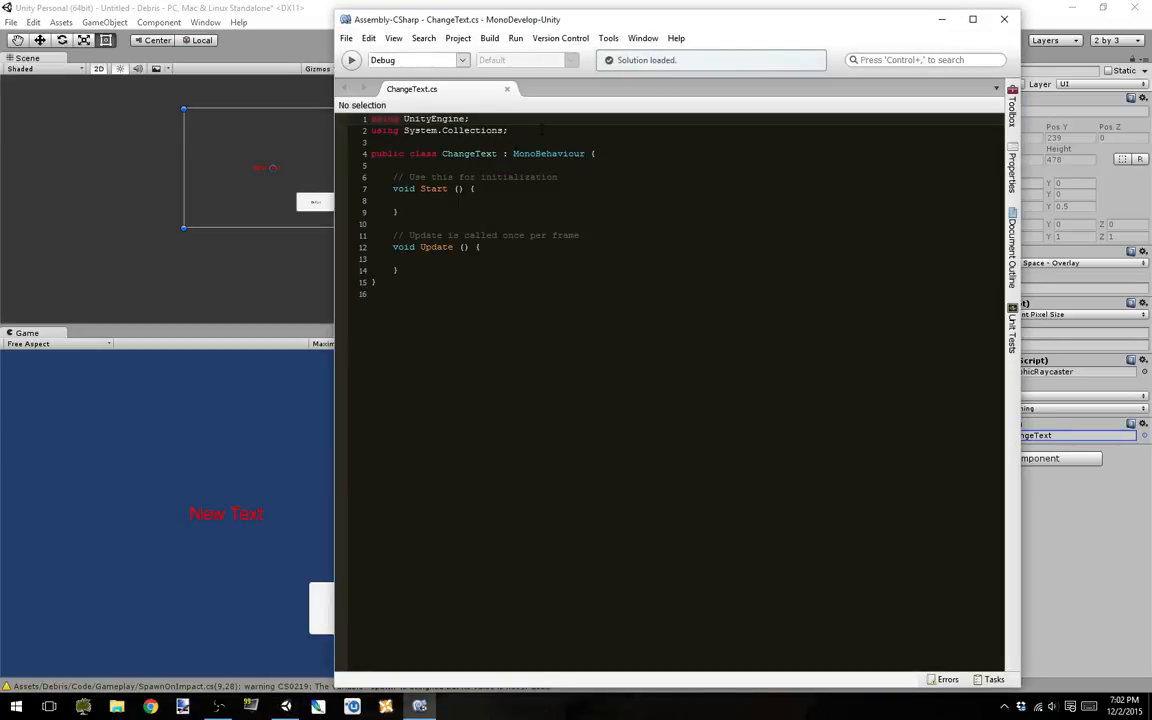
click(541, 169)
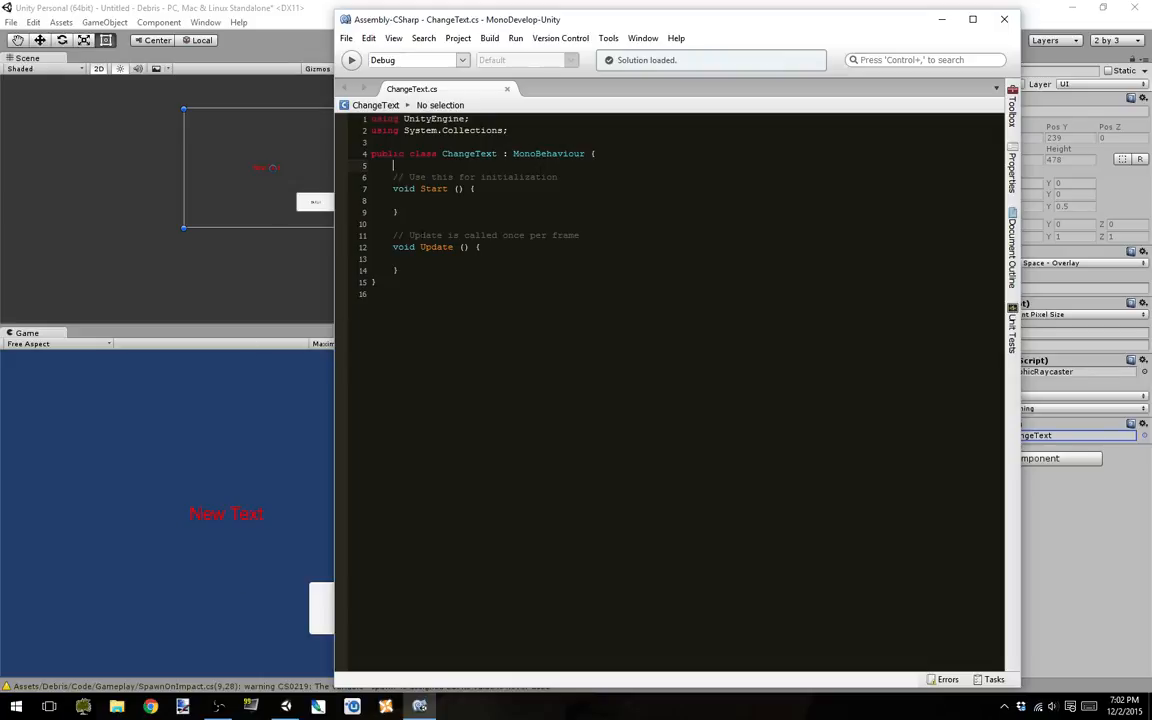
key(Tab)
key(Return)
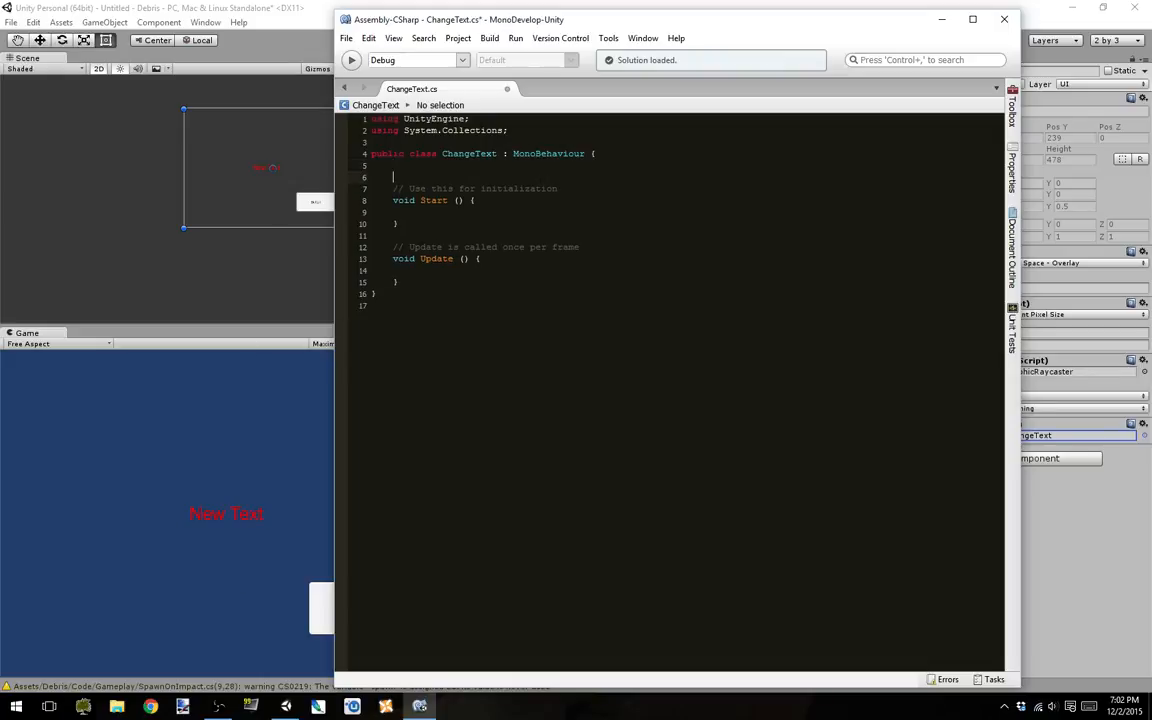
key(Return)
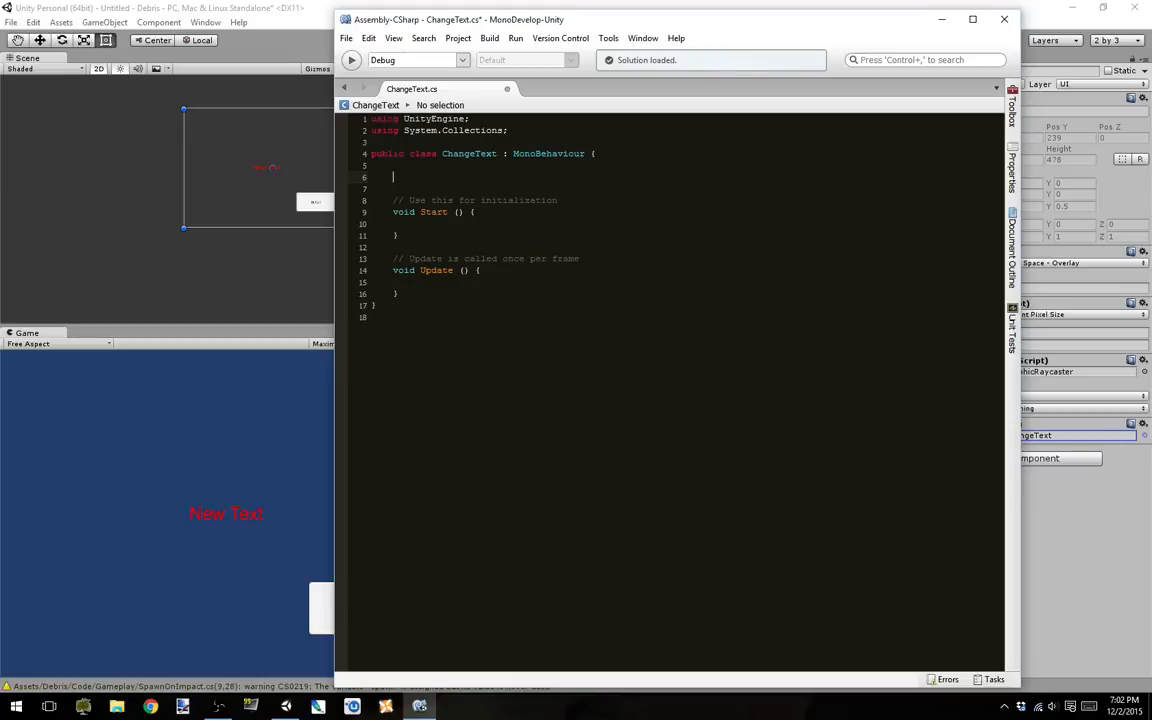
text(public Text)
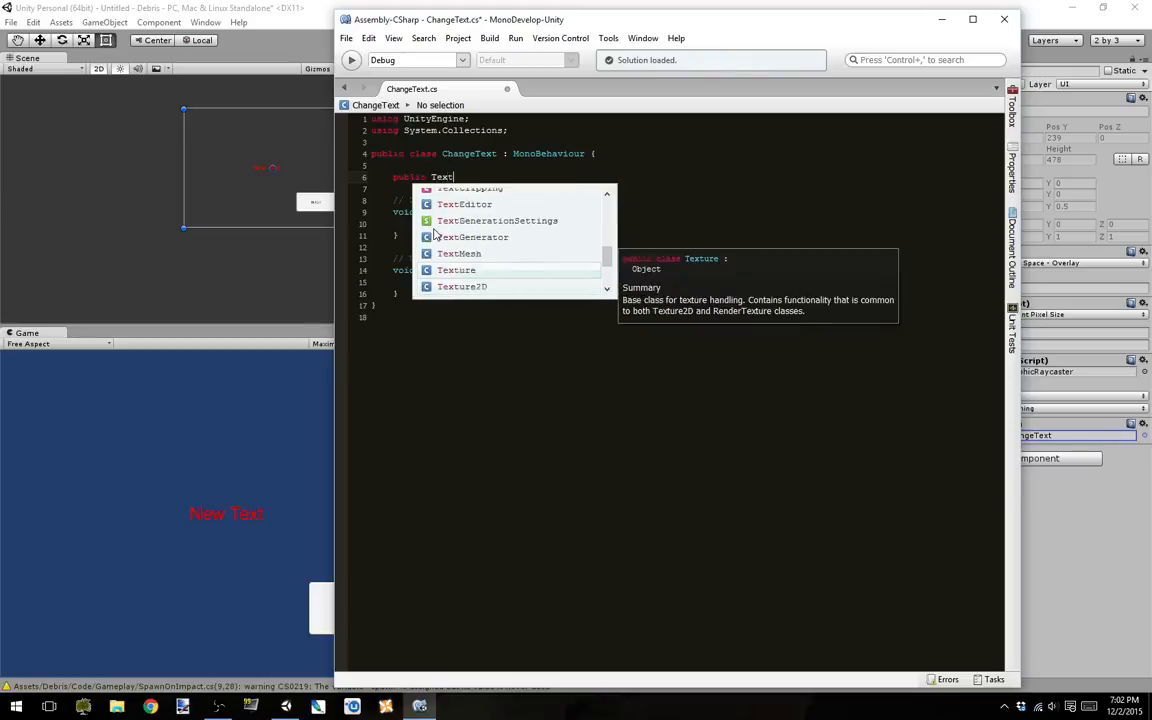
text(ure)
key(BackSpace)
key(BackSpace)
key(BackSpace)
key(BackSpace)
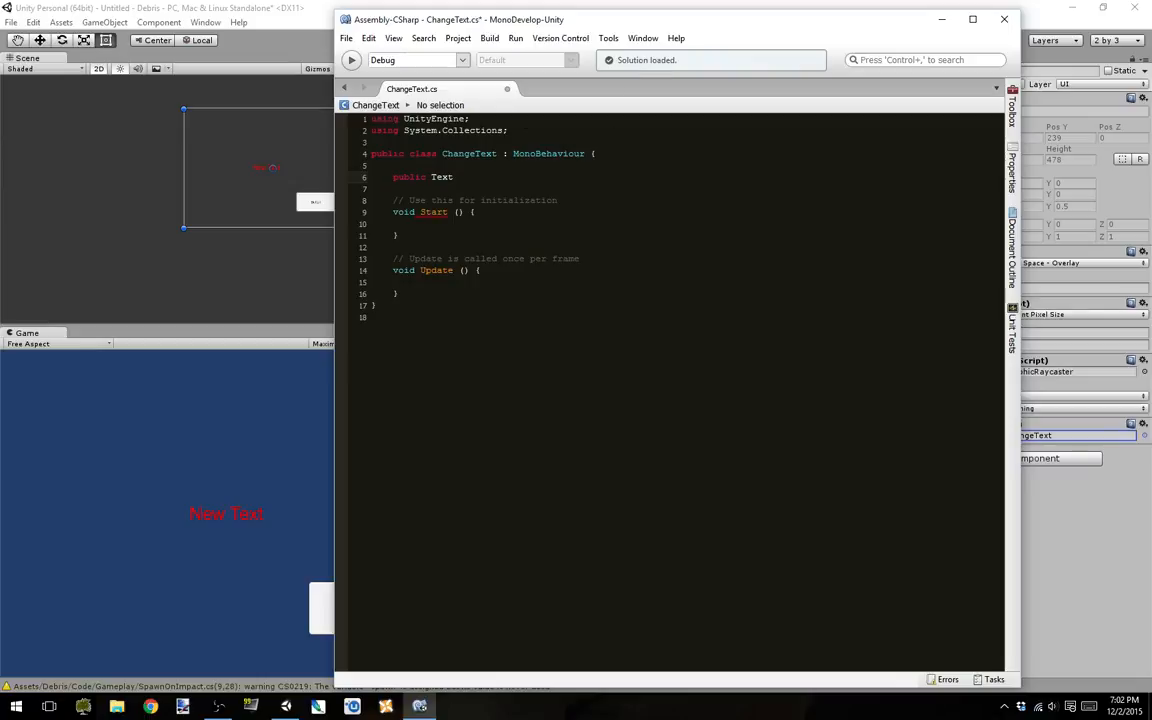
Step: Add the directive "using UnityEngine.UI;" below the System.Collections import
click(520, 131)
key(Return)
text(u)
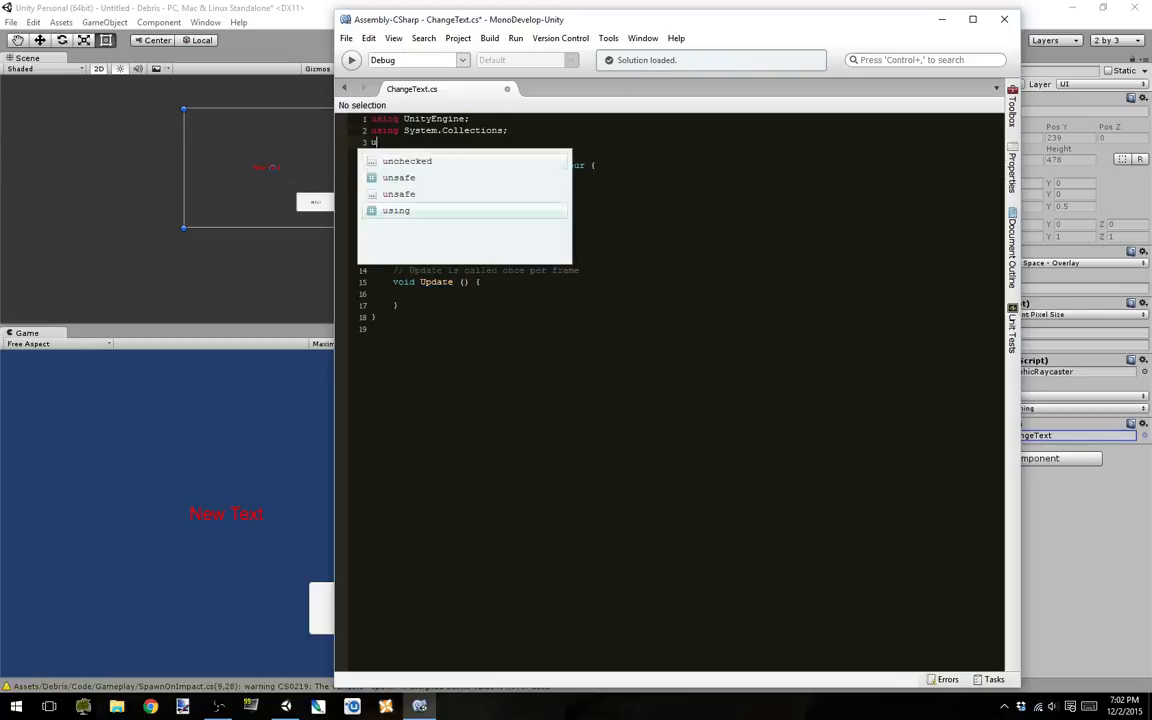
text(sing Unit)
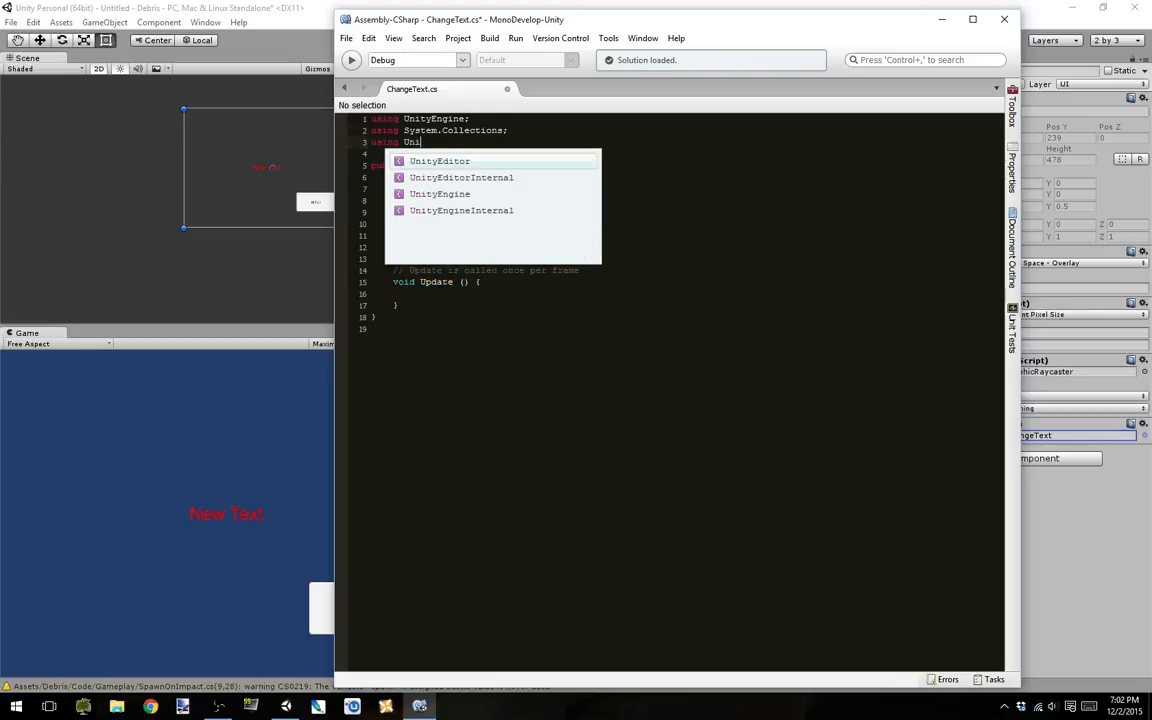
key(Down)
key(Down)
key(Return)
text(.UI;)
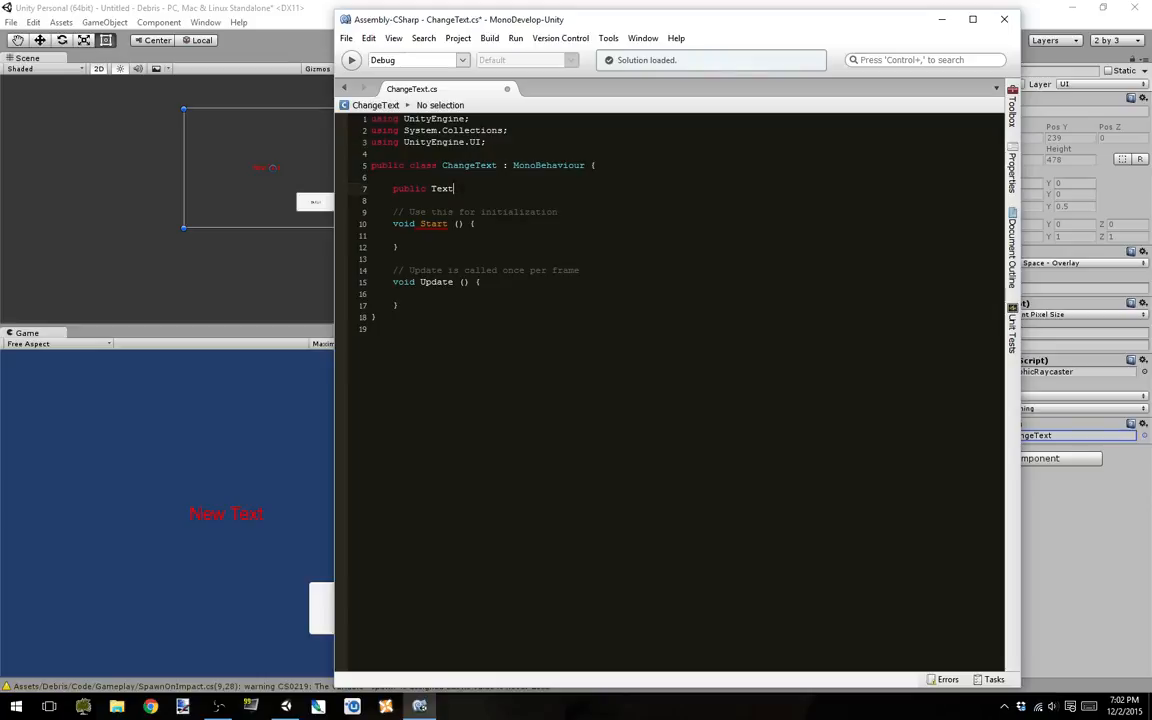
Step: Complete the field declaration as "public Text txt;" and delete the Start and Update methods with their comments
key(BackSpace)
key(BackSpace)
key(BackSpace)
key(BackSpace)
text(Text)
key(Return)
text(txt;)
drag(388, 211, 438, 302)
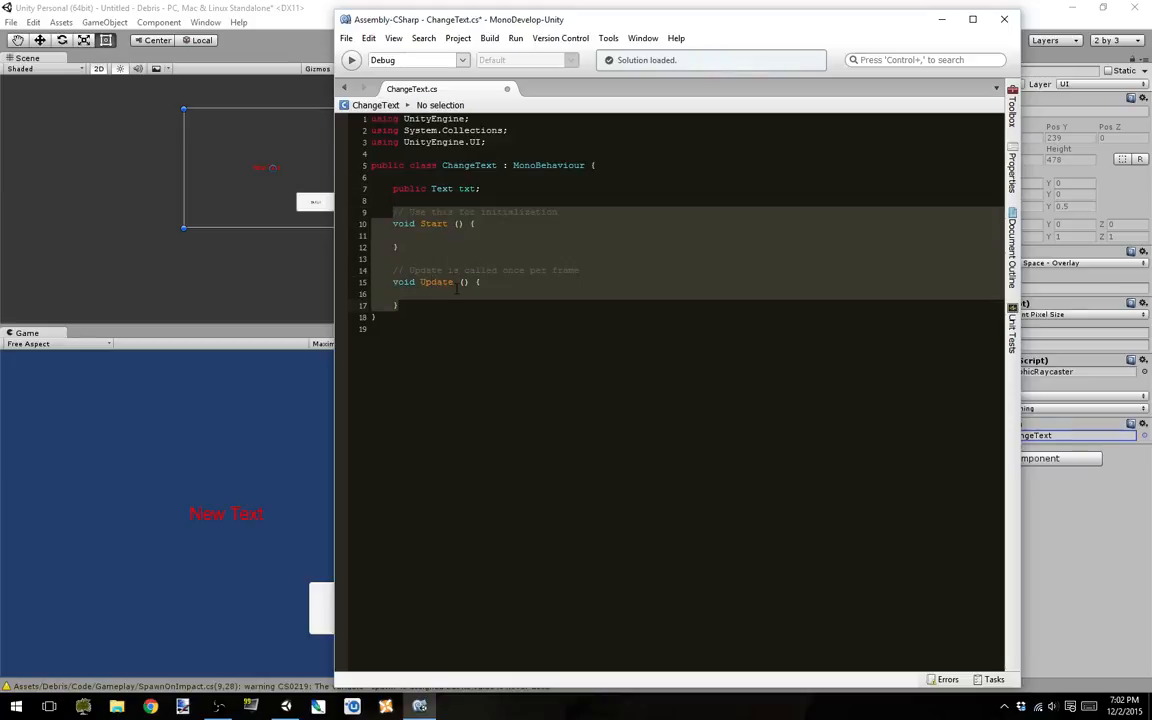
key(Delete)
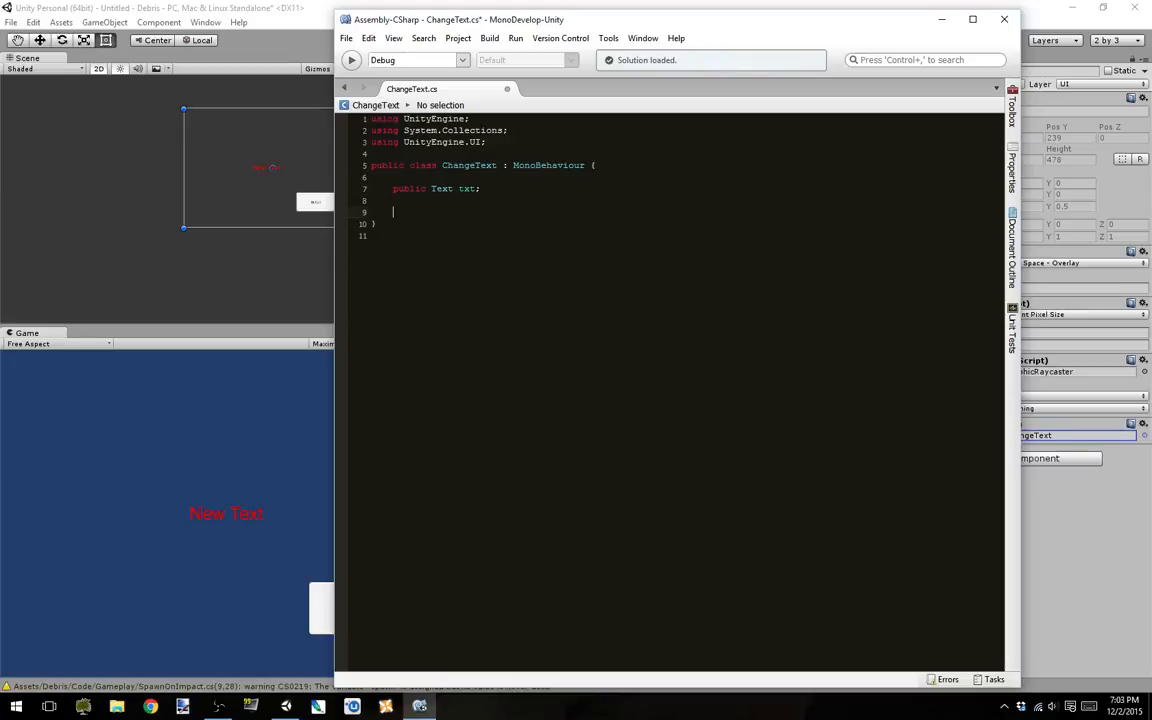
Step: Declare a "public void ChangeText ()" method with an empty body below the txt field
text(public void ChangeText () {)
key(Return)
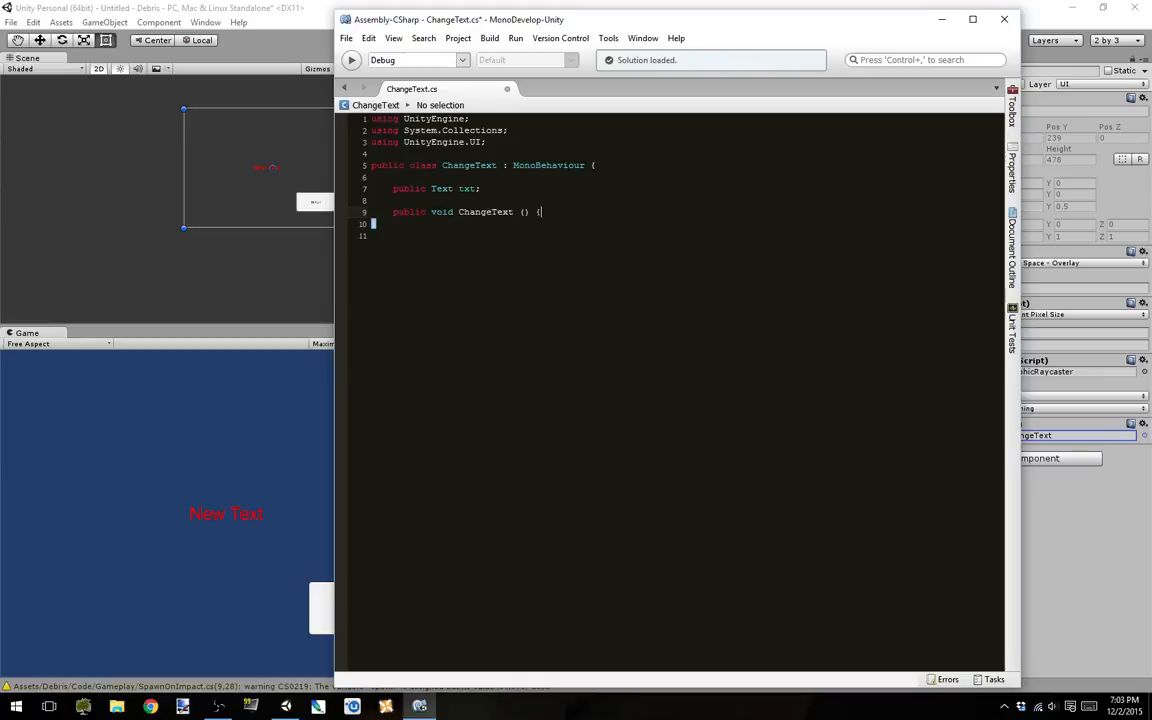
Step: Add the statement txt.text = "TEXT HAS BEEN CHANGED!!"; to the method body, then save the script and close the code editor
text(tx)
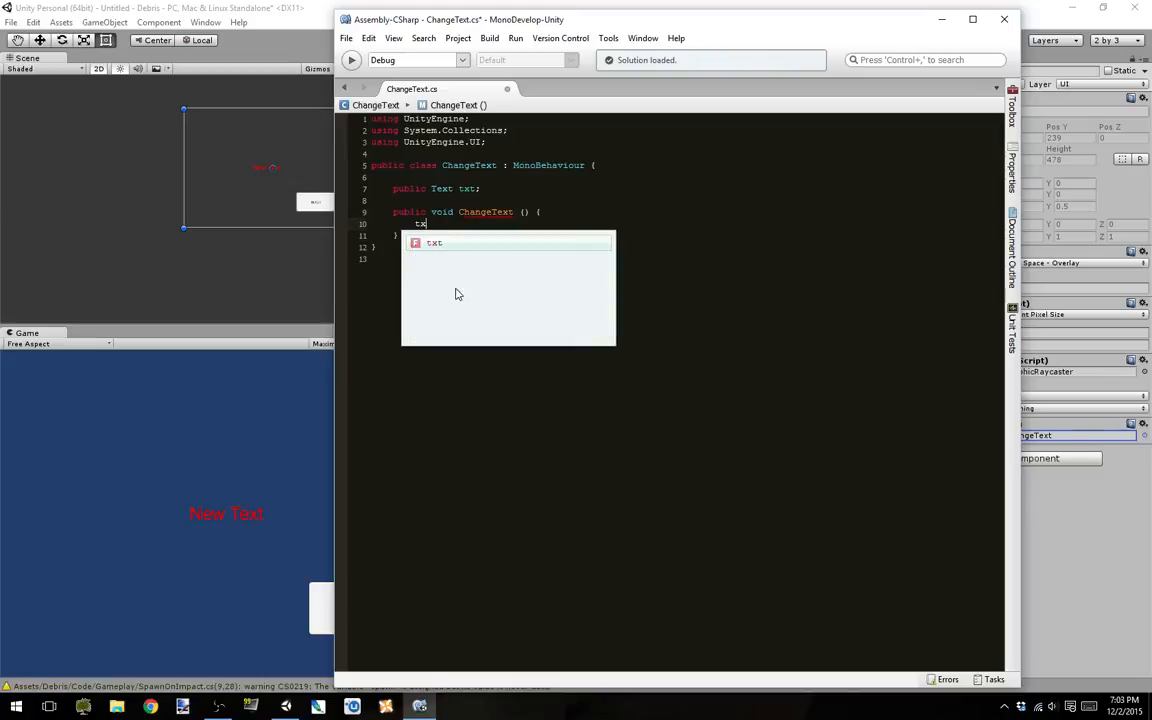
text(t.text)
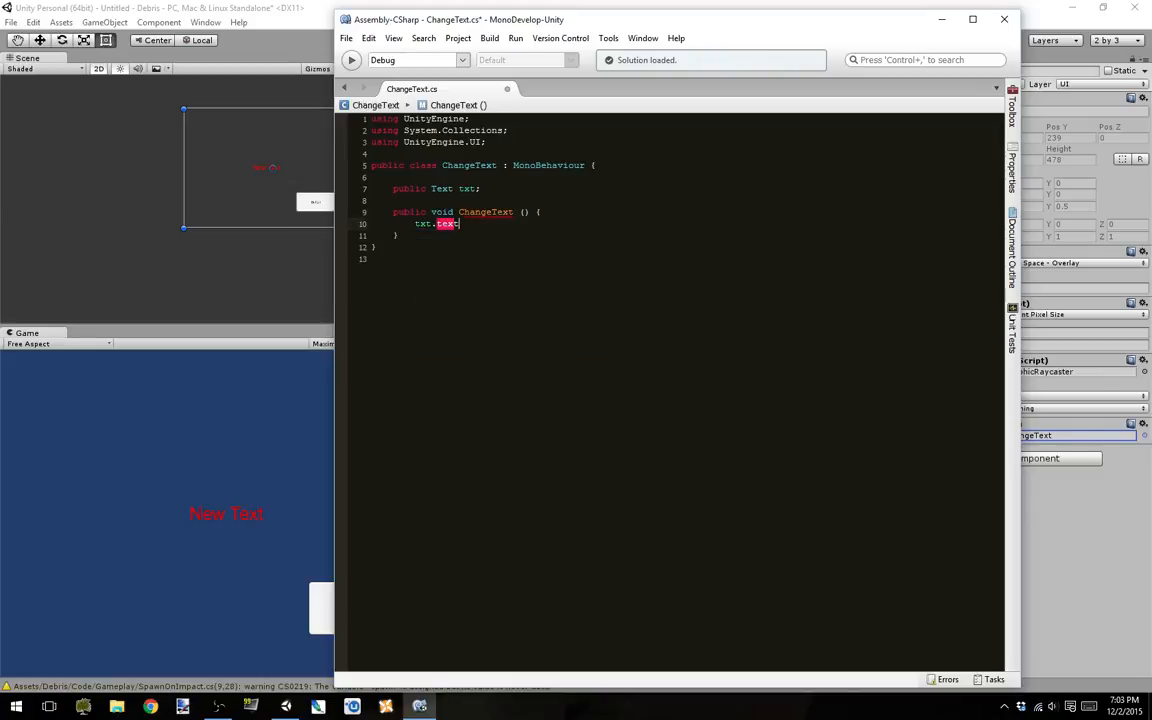
text( = "TEXT HAS BEEN CHANGED)
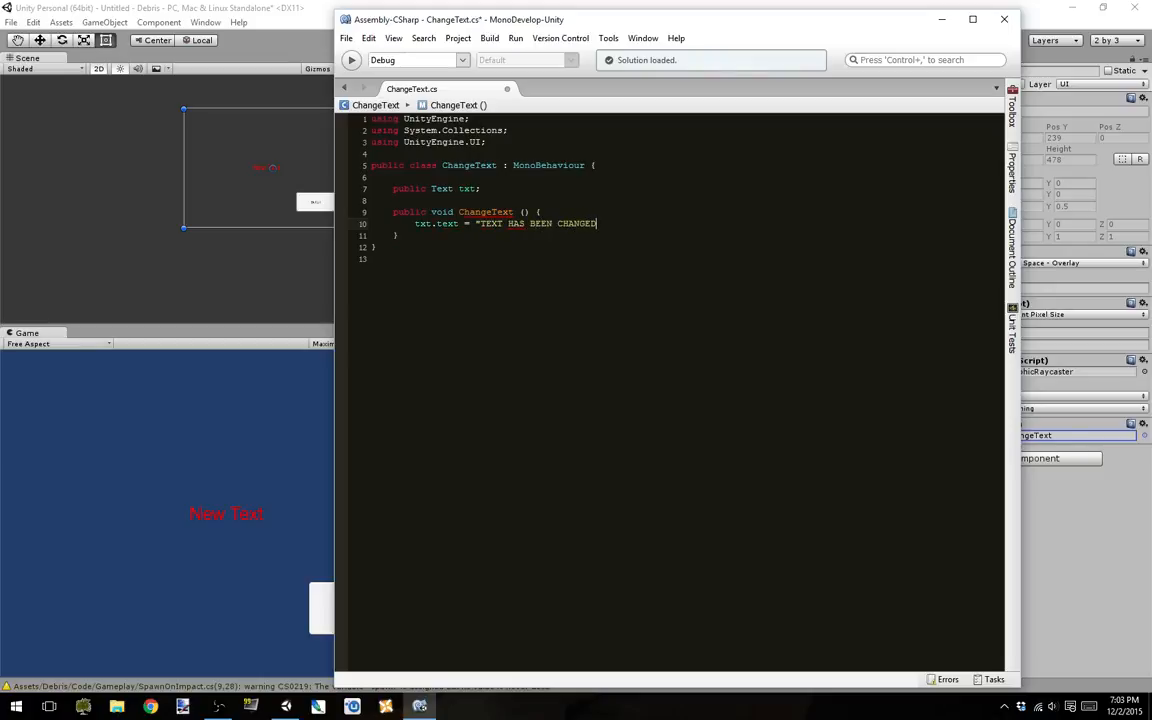
text(!!";)
key(ctrl+s)
click(548, 180)
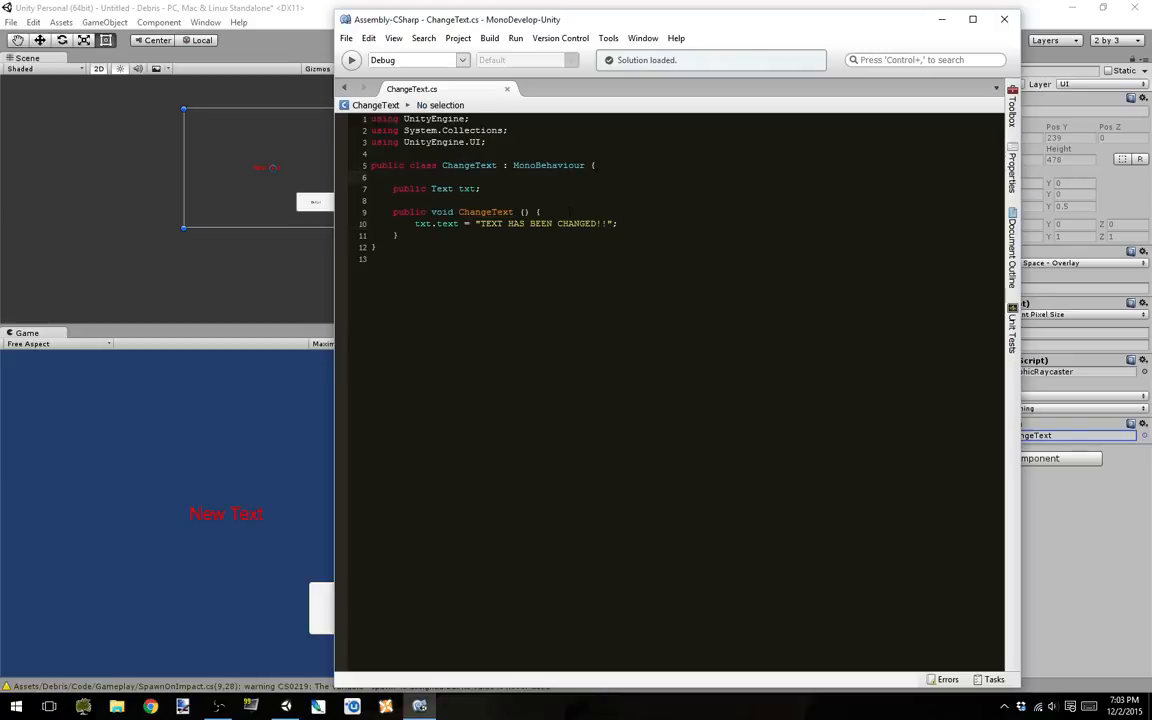
click(1004, 19)
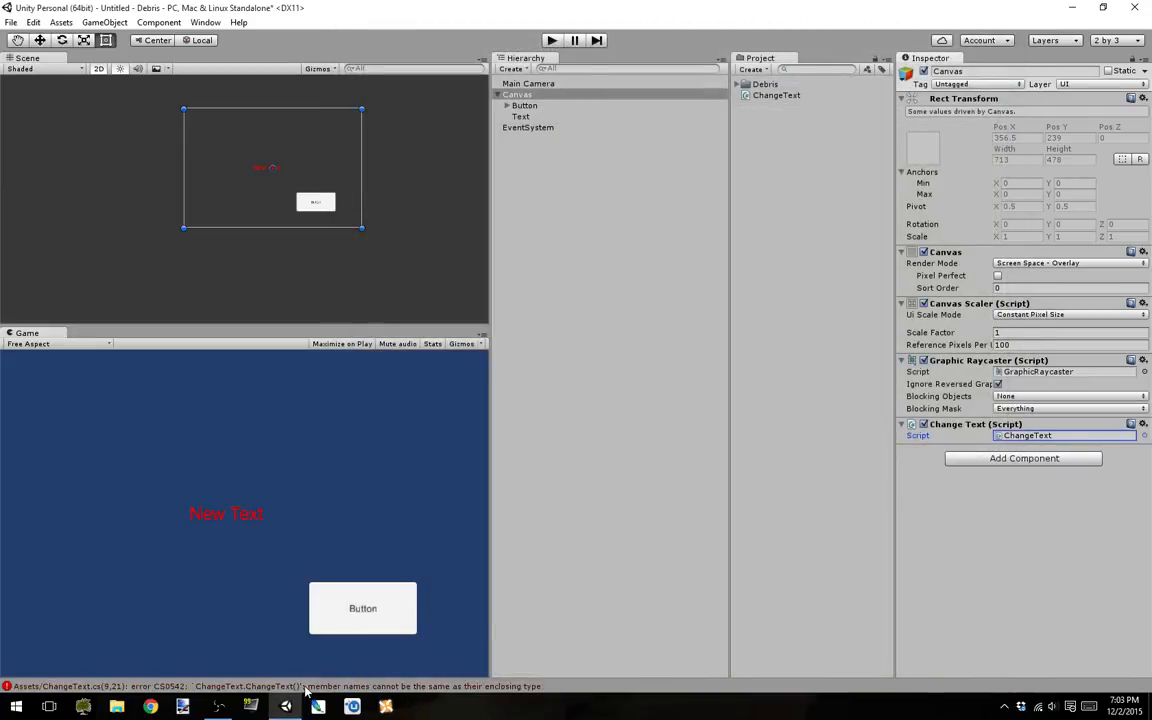
Step: Open the ChangeText.cs compile error from the Console and rename the method to ChangeTheText
click(422, 688)
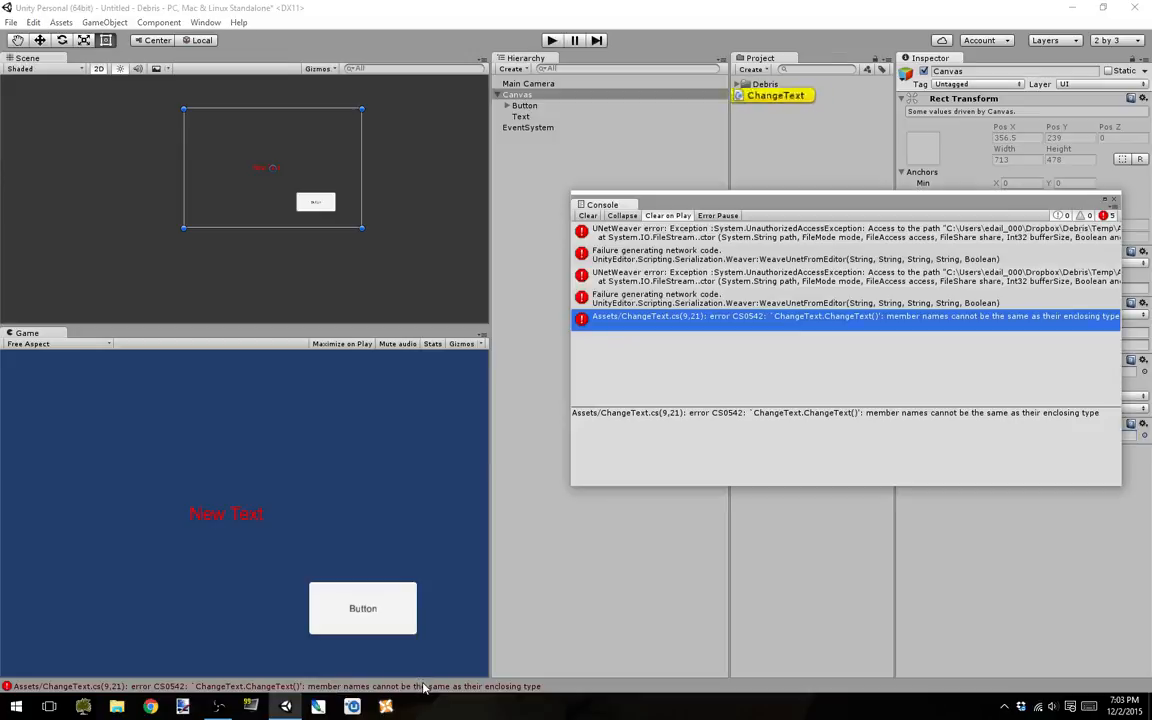
double_click(885, 328)
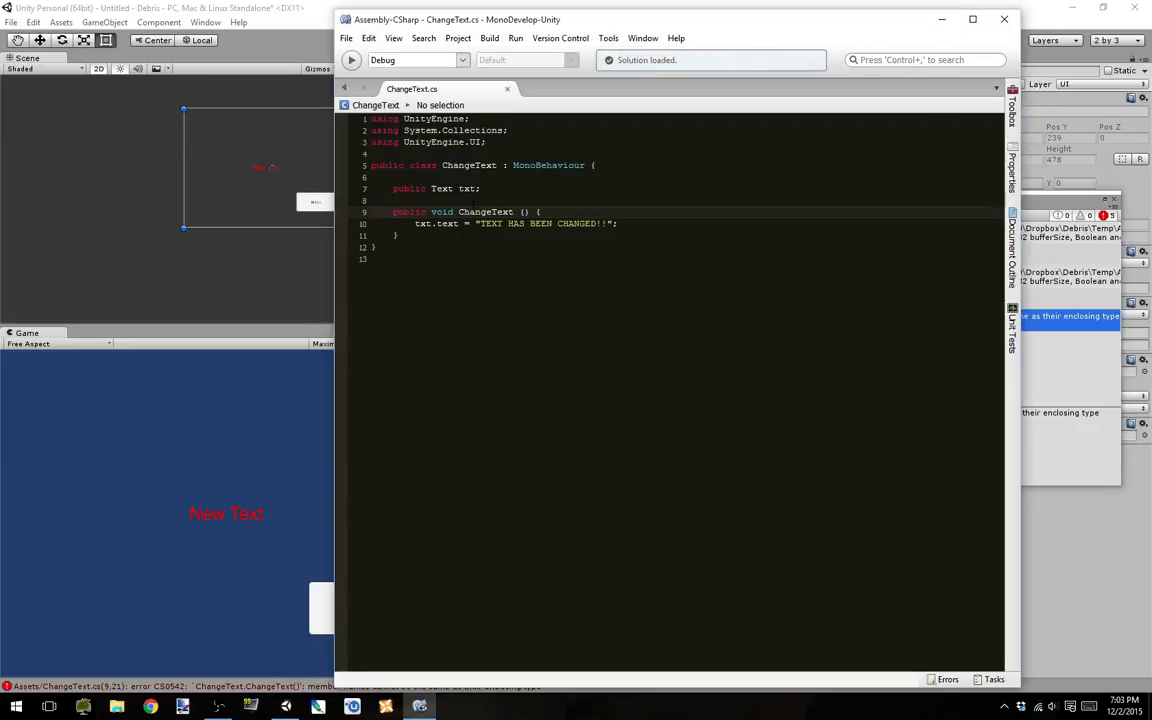
double_click(481, 165)
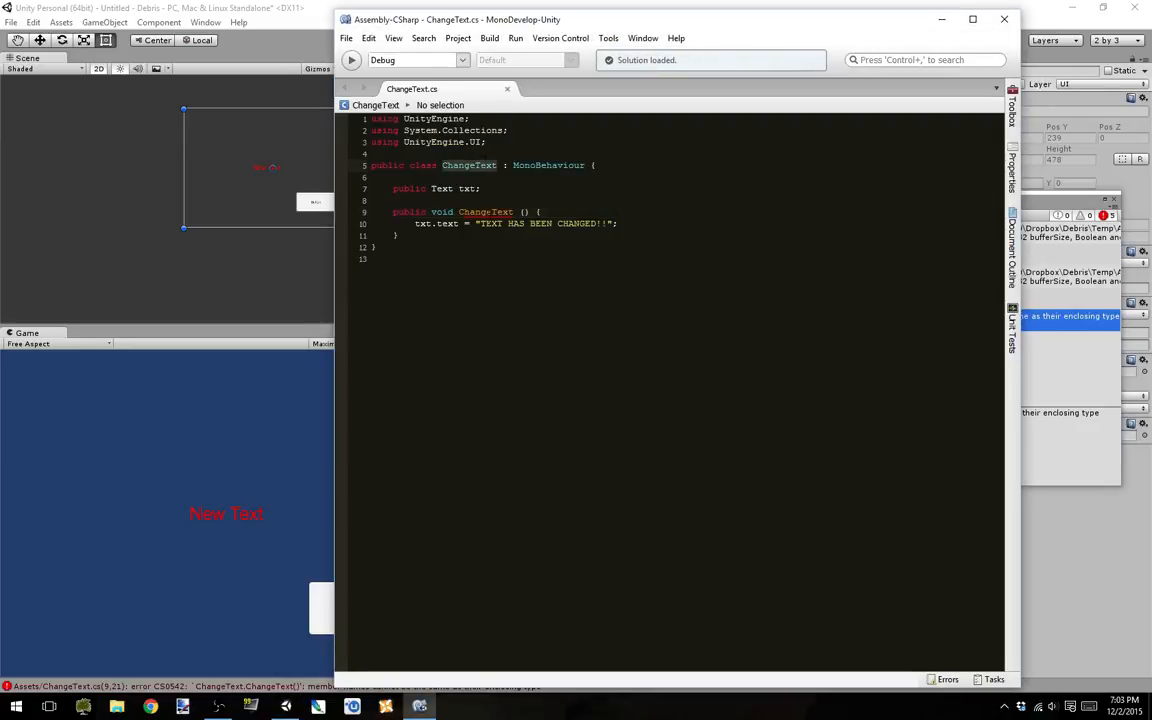
click(490, 212)
text(The)
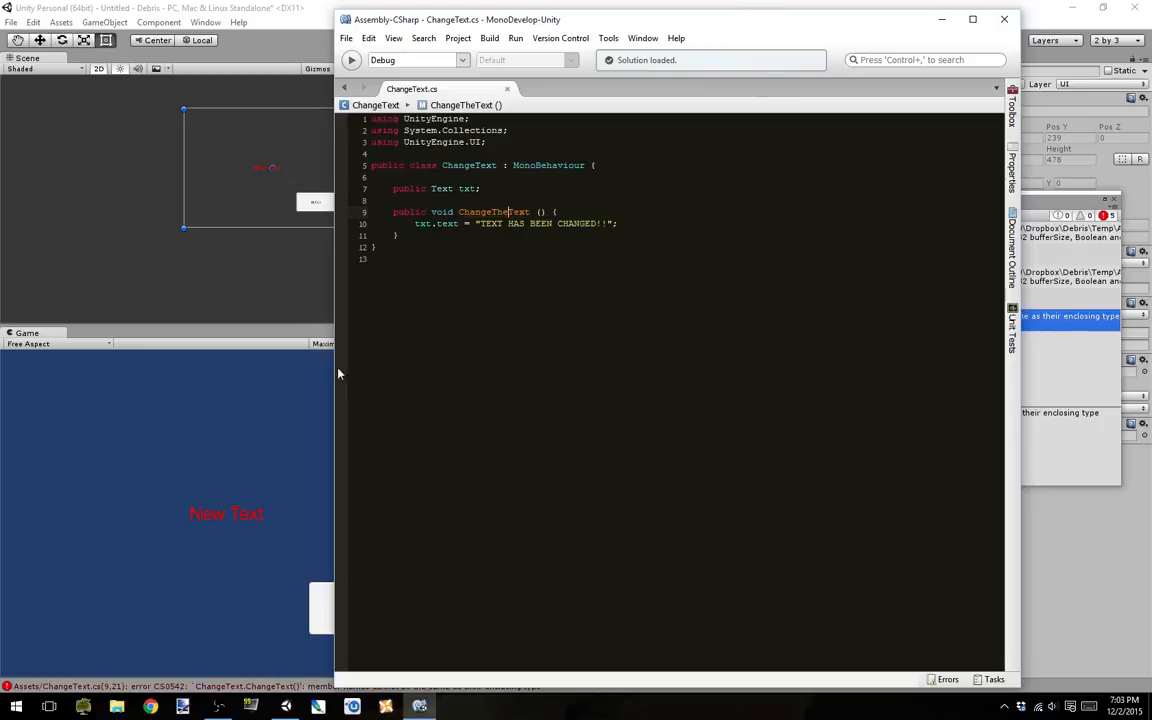
Step: Return to Unity, close the Console and assign the Text object to the Txt field of the Canvas's Change Text script
click(290, 380)
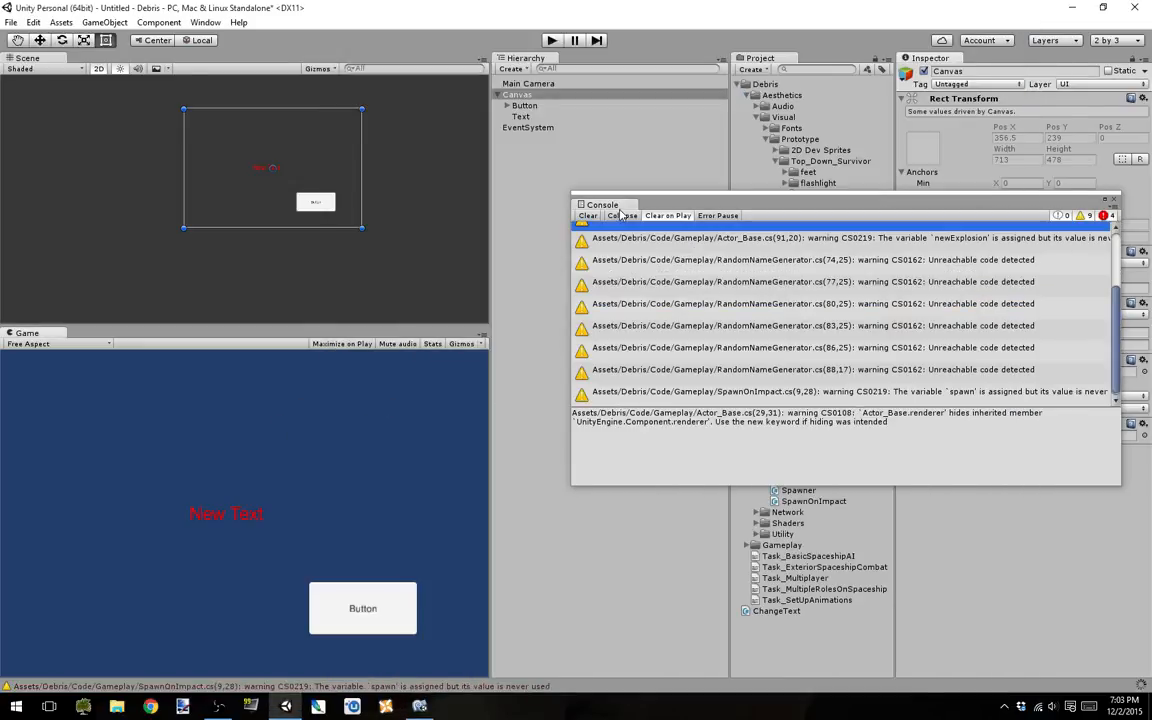
click(1114, 200)
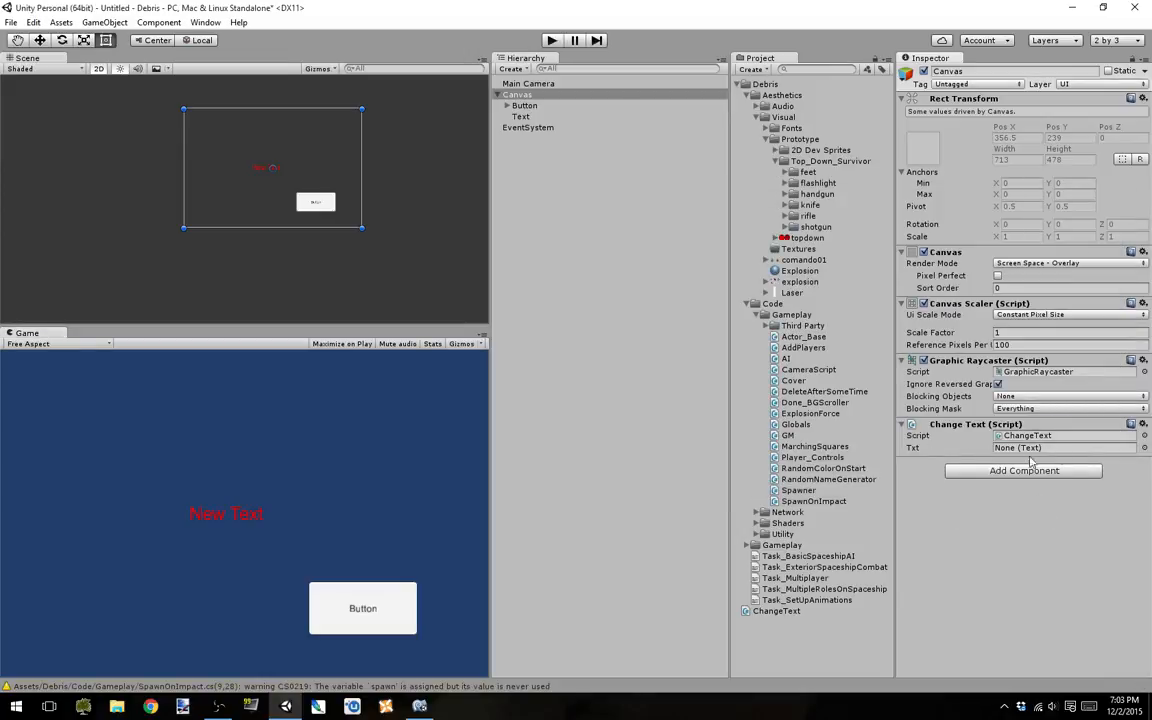
drag(521, 122, 1010, 457)
Step: Add an On Click event entry to the Button, keeping Runtime Only, and assign the Canvas as its target object
click(523, 107)
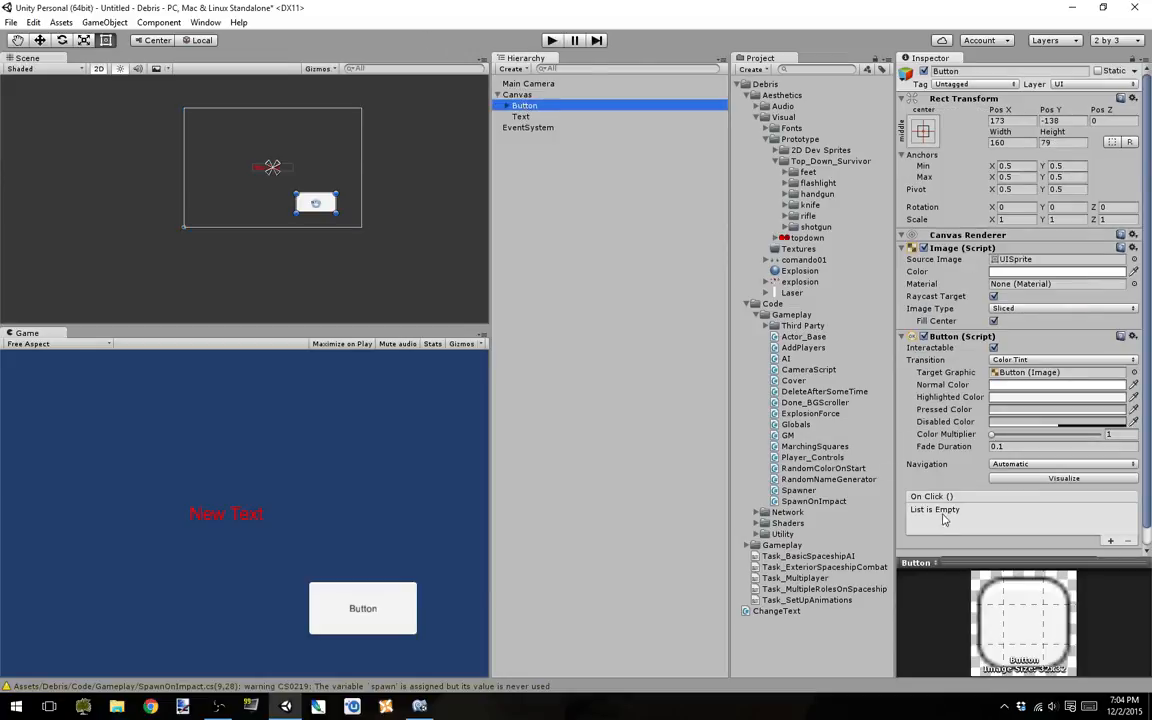
click(1110, 541)
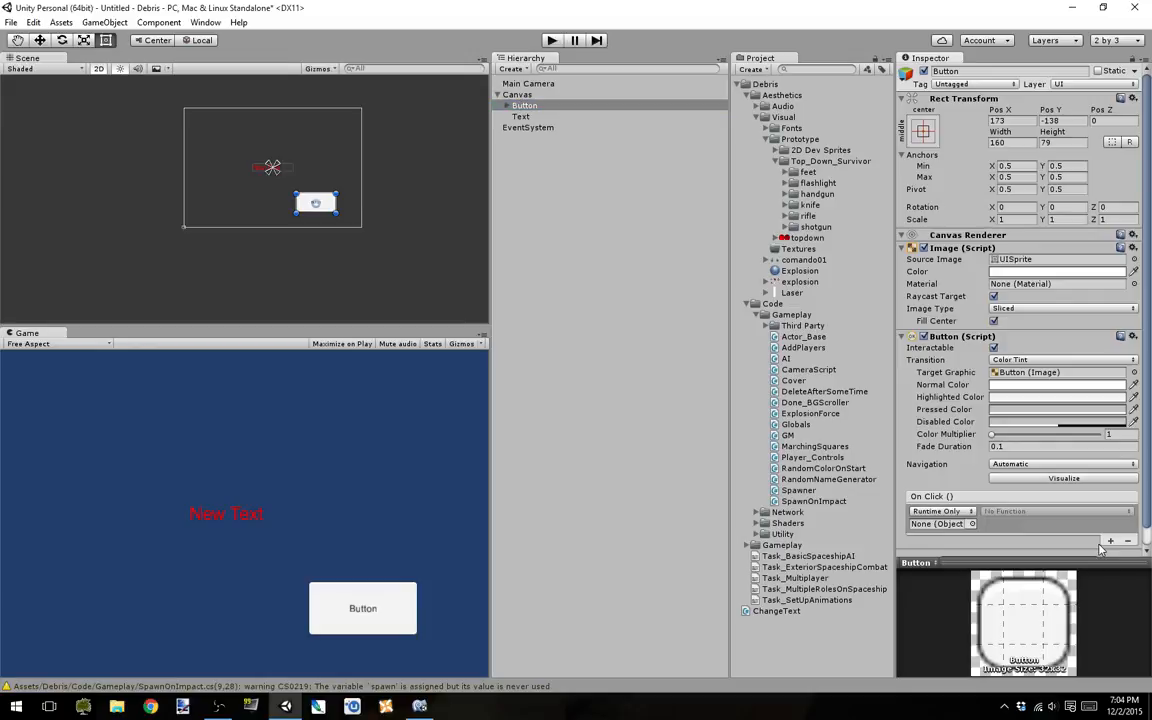
click(942, 511)
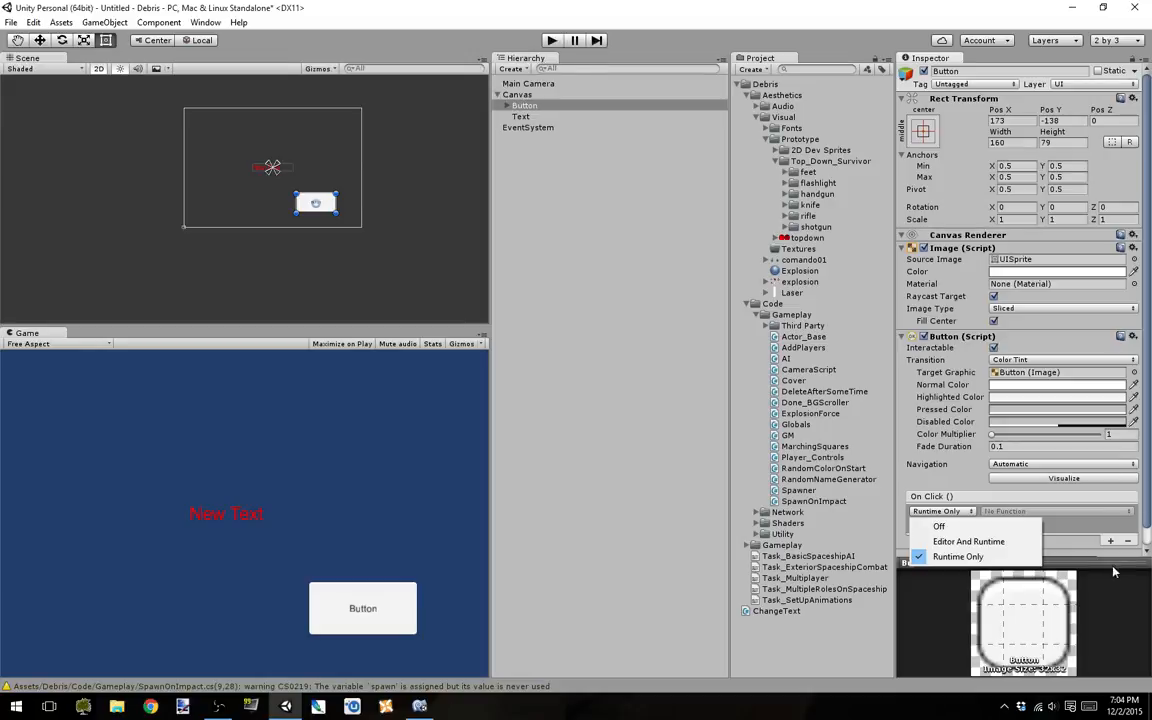
click(981, 478)
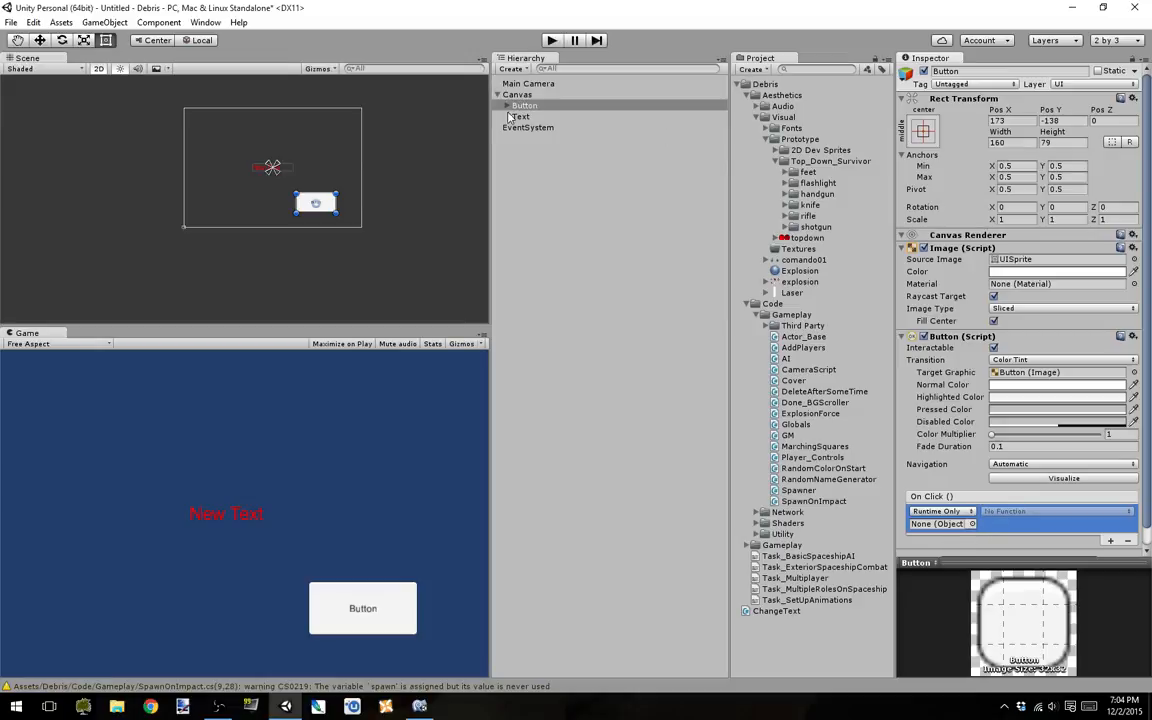
drag(520, 95, 958, 525)
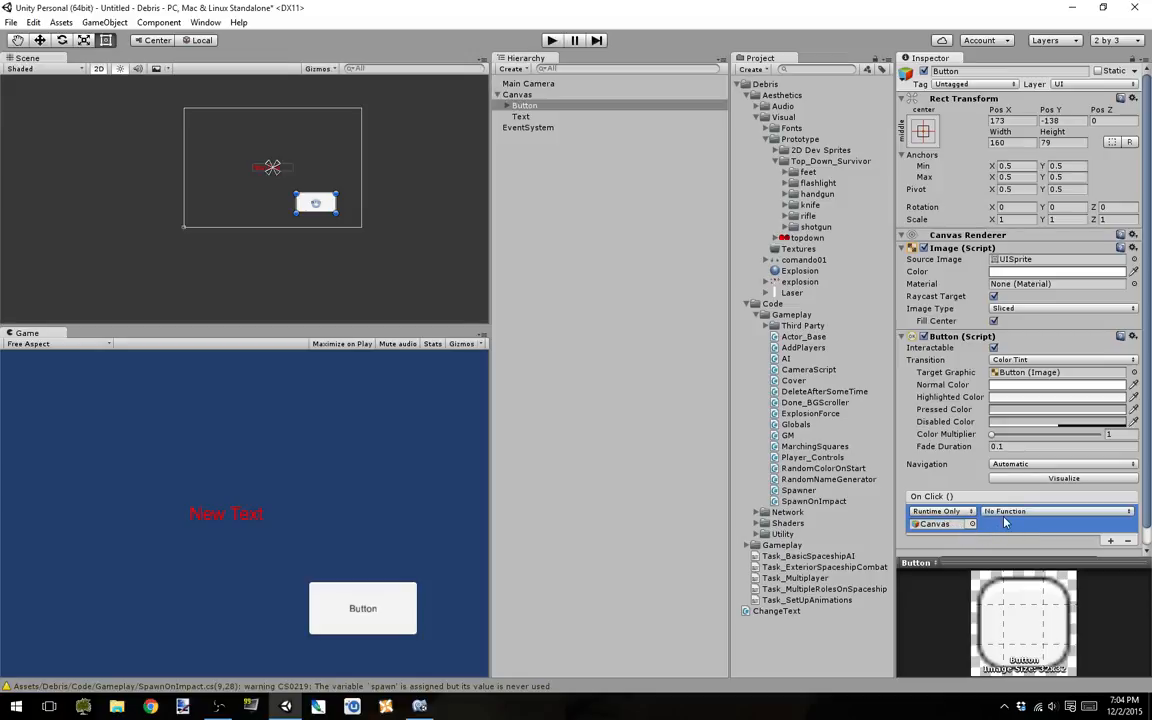
Step: Set the function of the Button's On Click event to ChangeText.ChangeTheText
click(1006, 513)
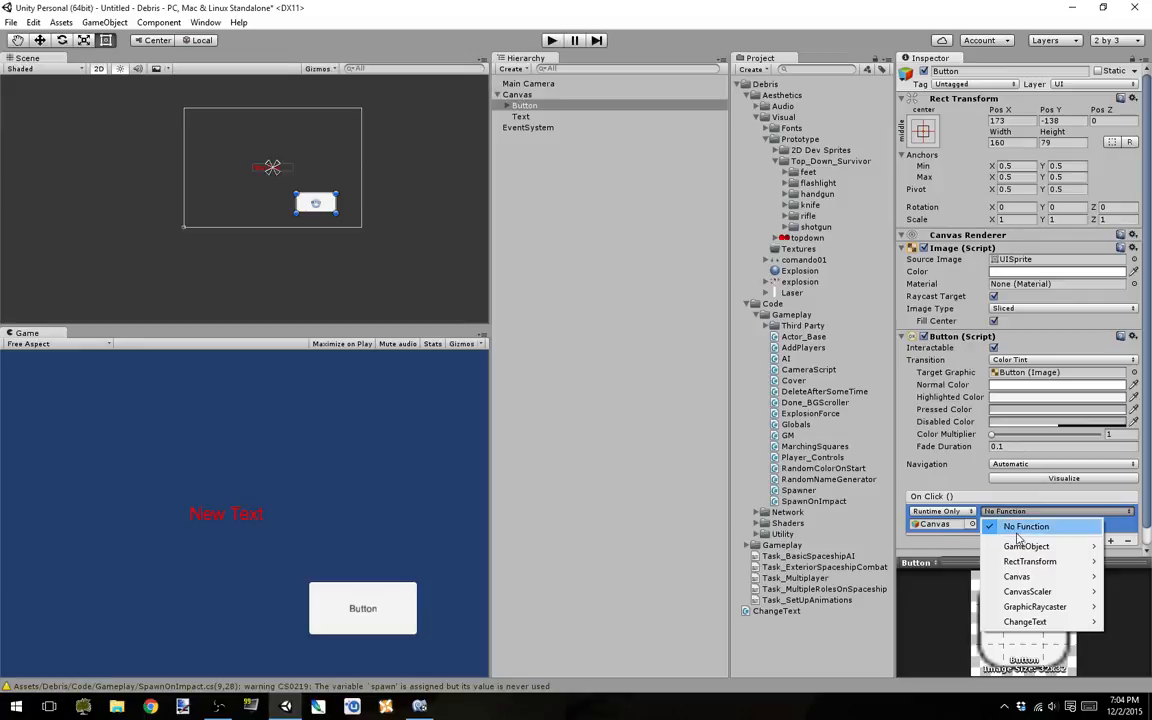
mouse_move(1045, 627)
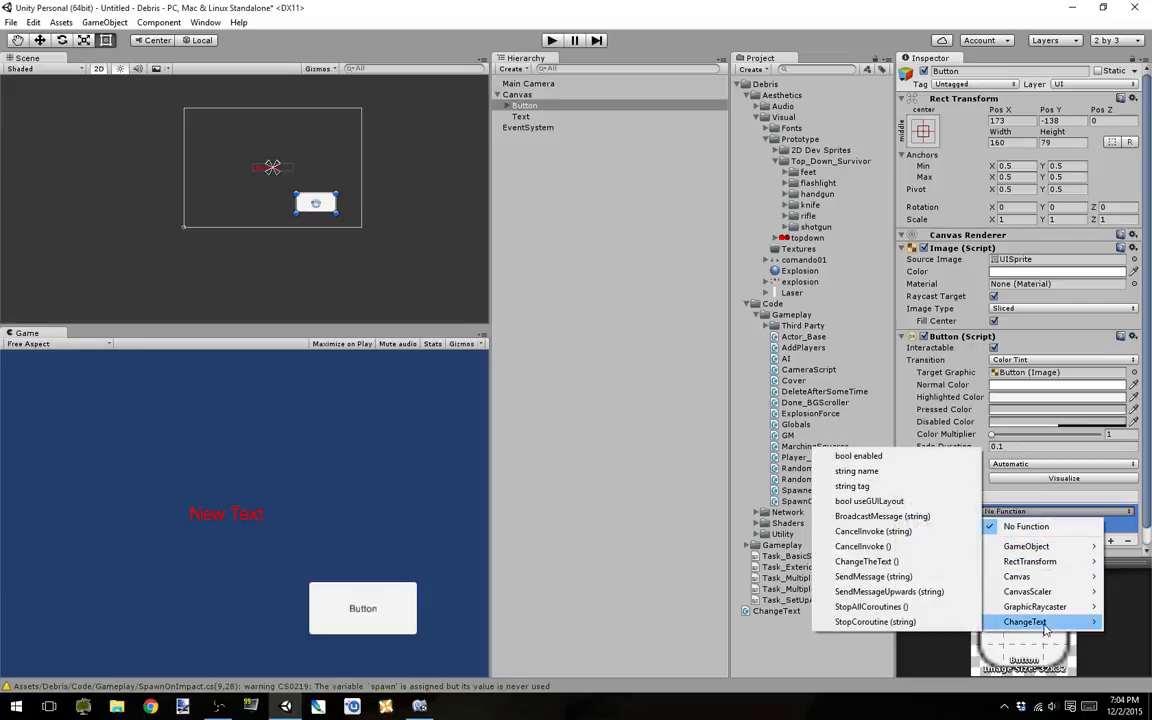
click(879, 562)
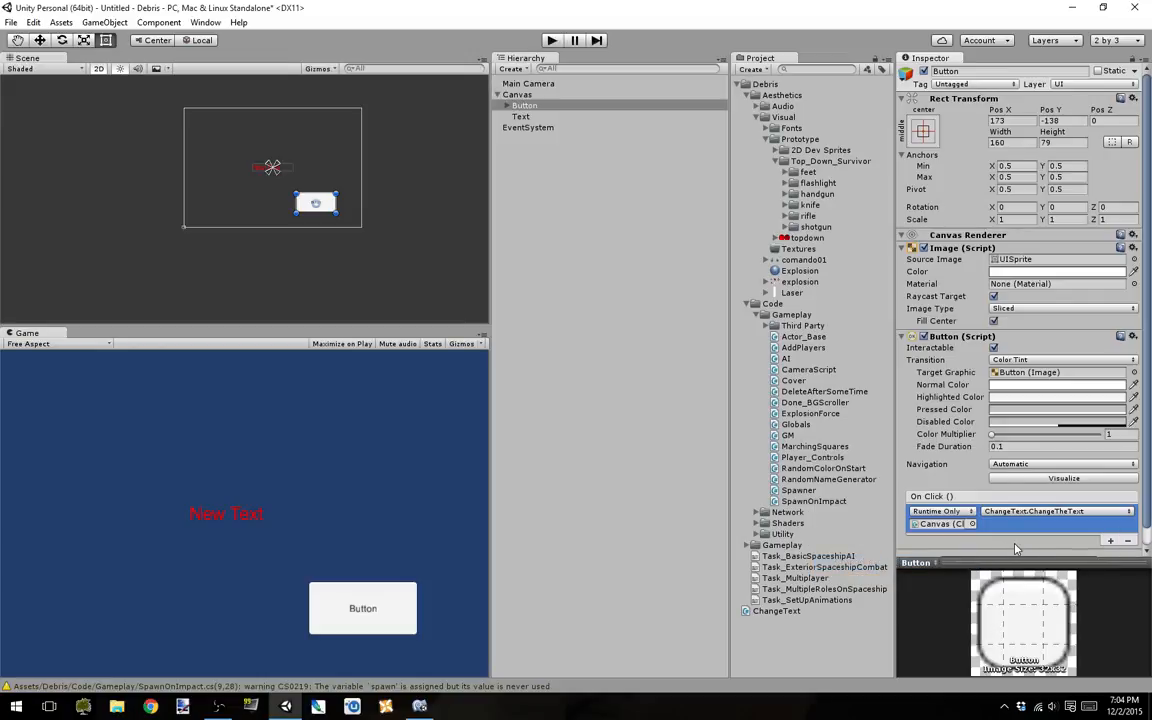
scroll(1073, 541, down, 1)
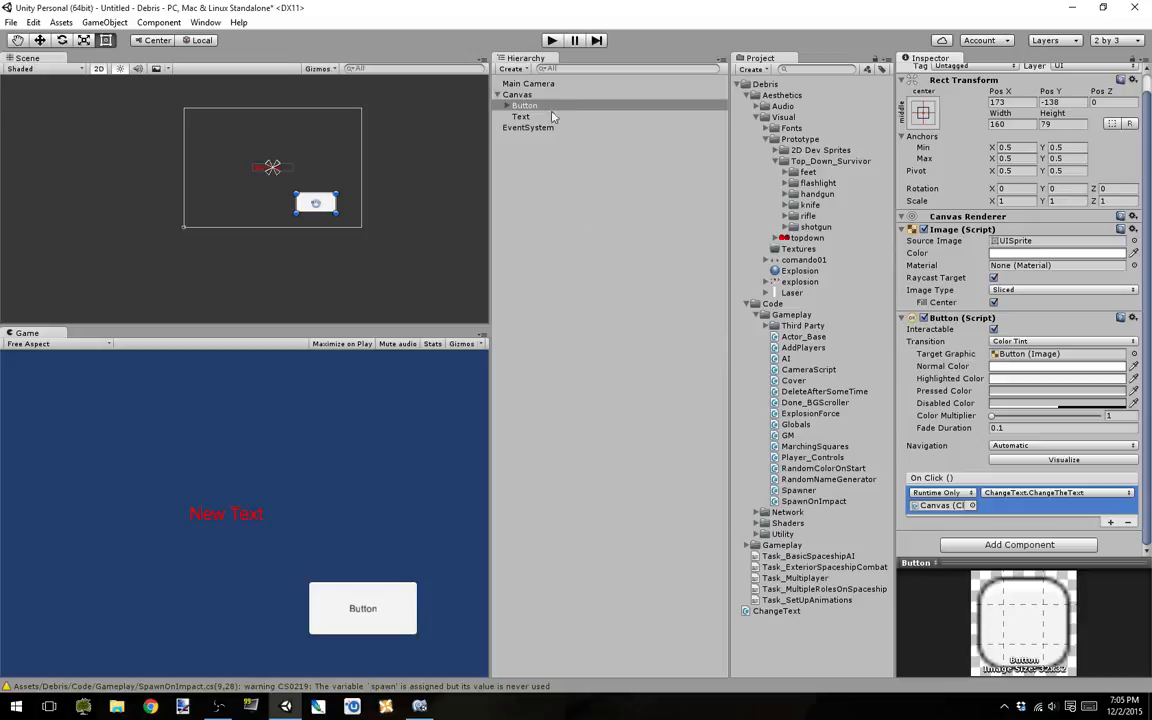
Step: Run the scene in play mode, test the button's text change in the Game view and stop playing
click(575, 241)
click(552, 41)
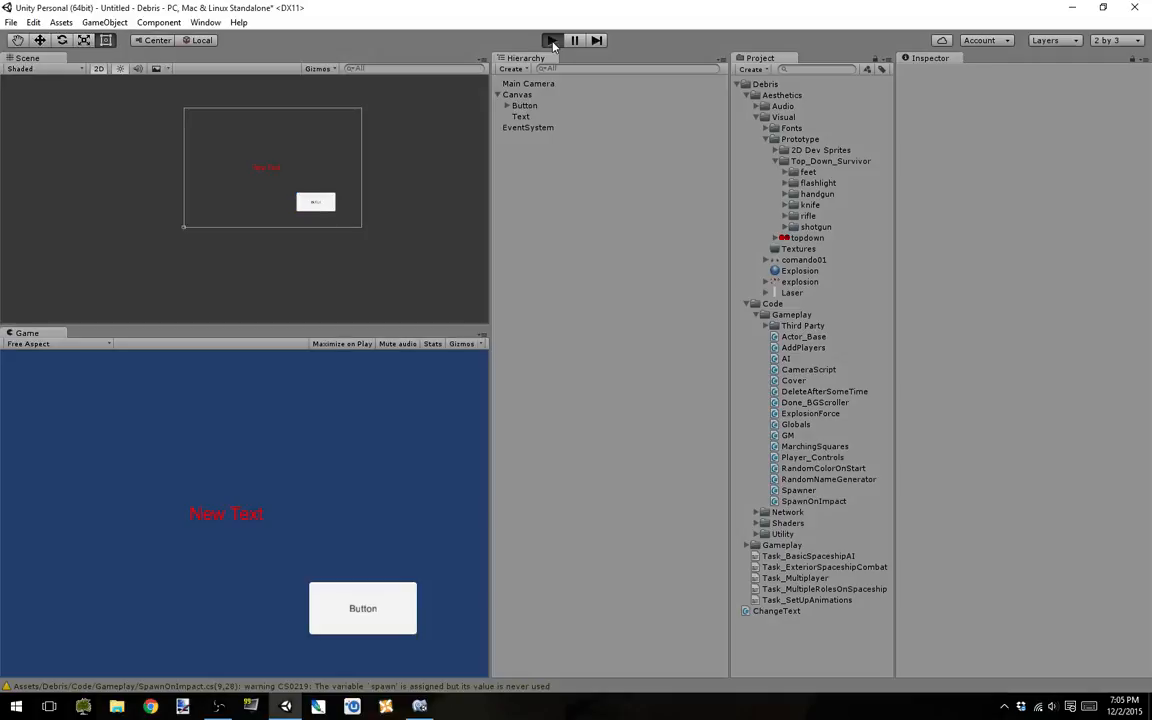
click(352, 602)
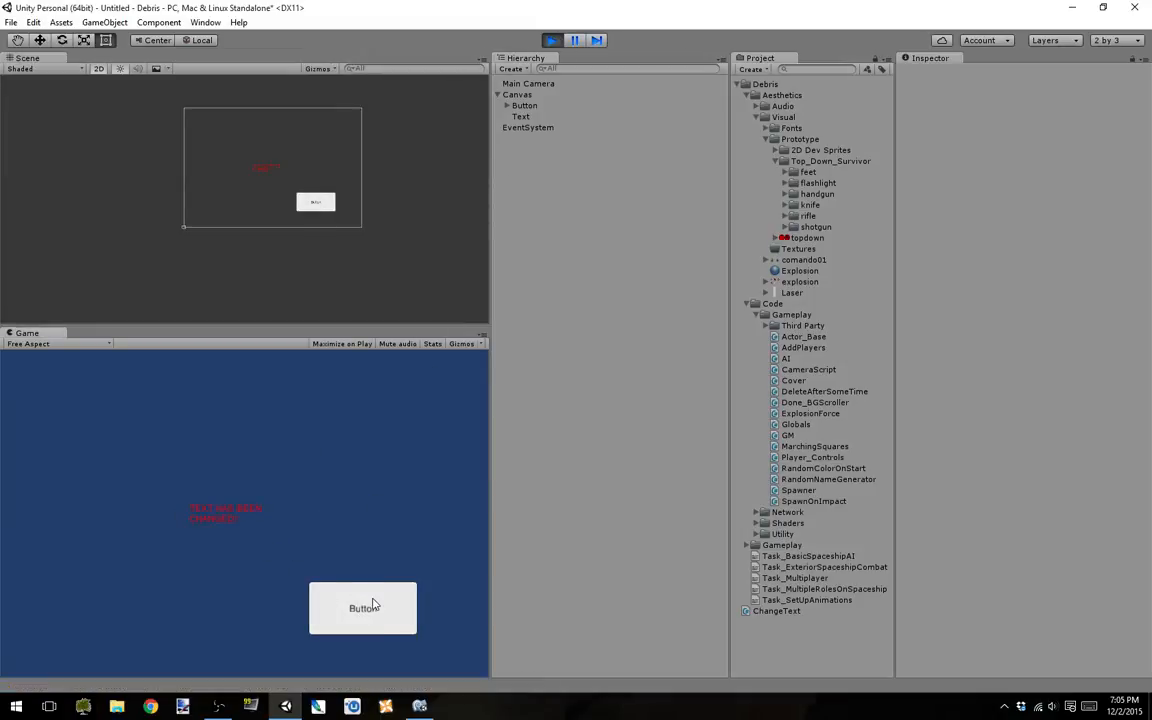
click(556, 41)
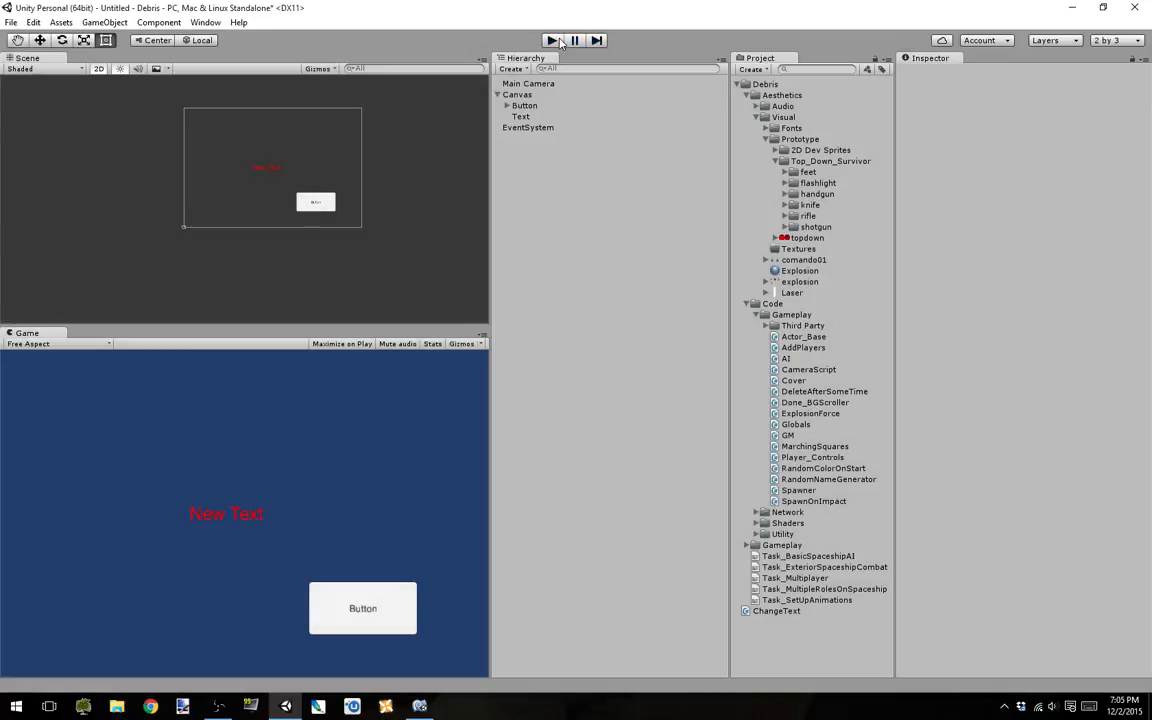
Step: Enable Maximize on Play and test the button again in the maximized Game view before stopping playback
click(373, 346)
click(553, 41)
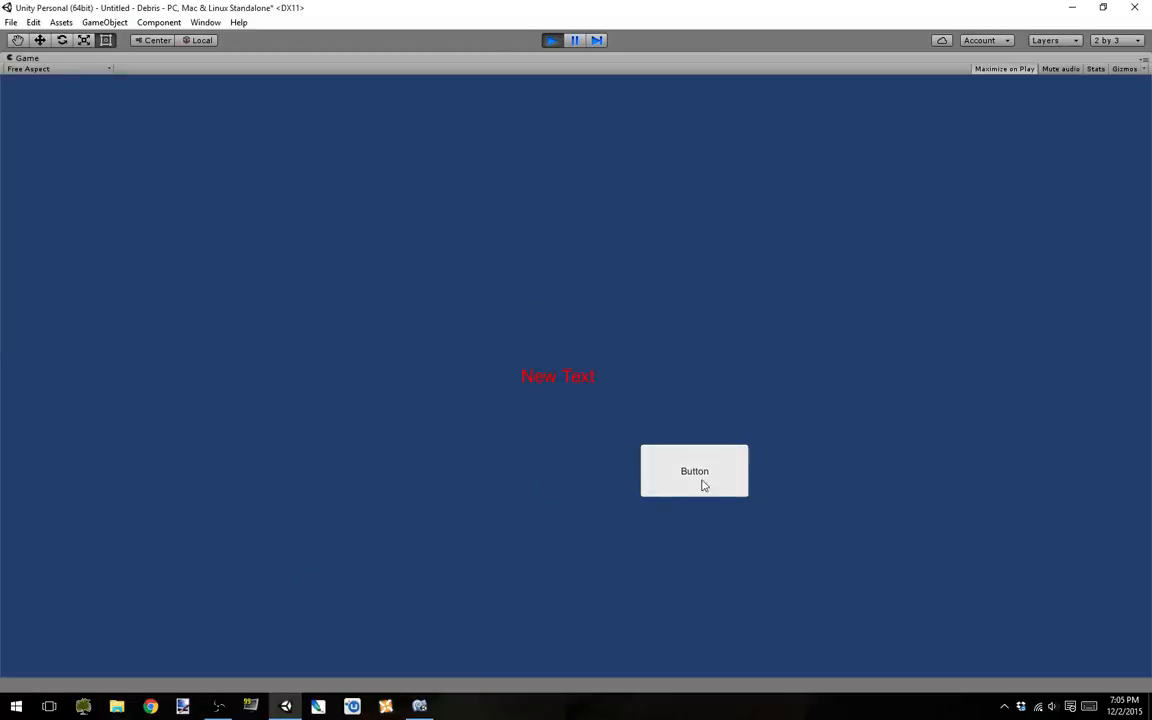
click(707, 481)
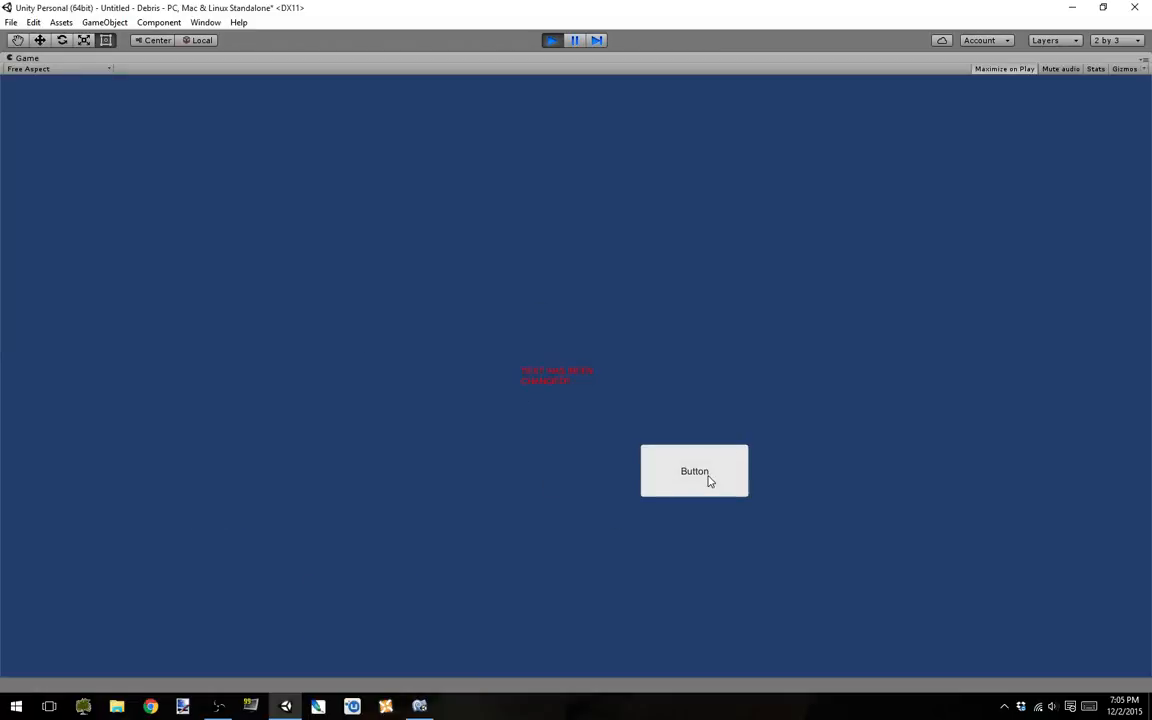
click(553, 41)
Step: Stretch the Text object across the whole Canvas with the stretch-stretch anchor preset, also setting its position
click(262, 170)
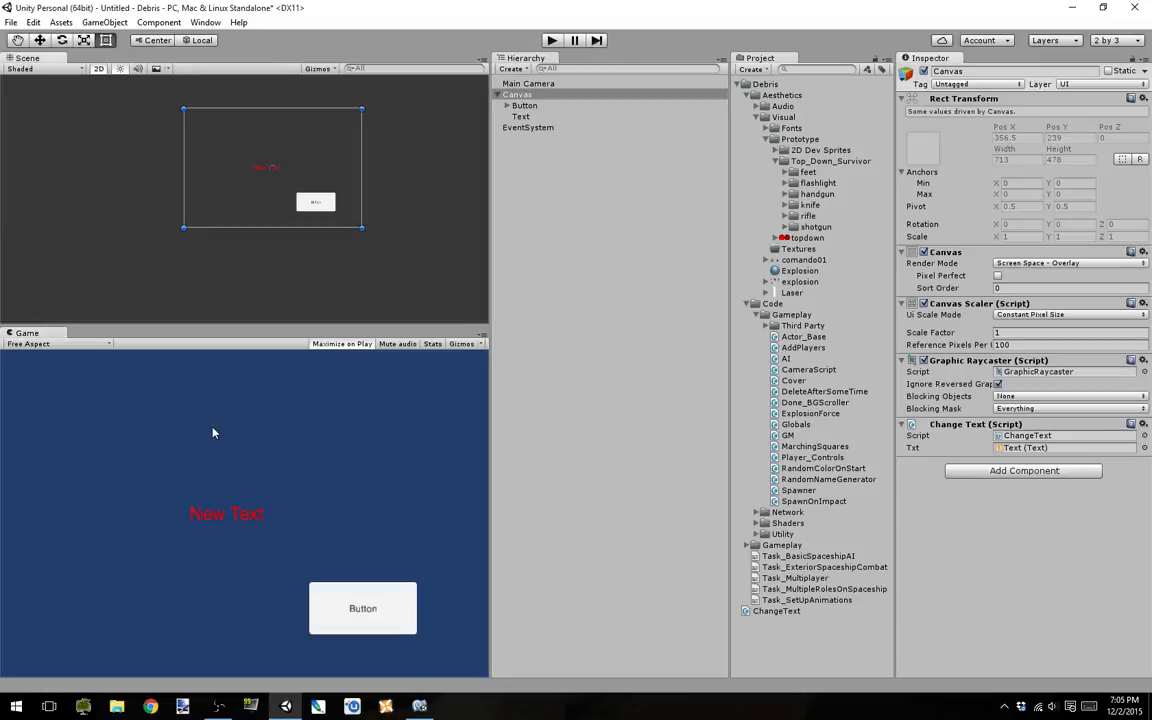
click(535, 117)
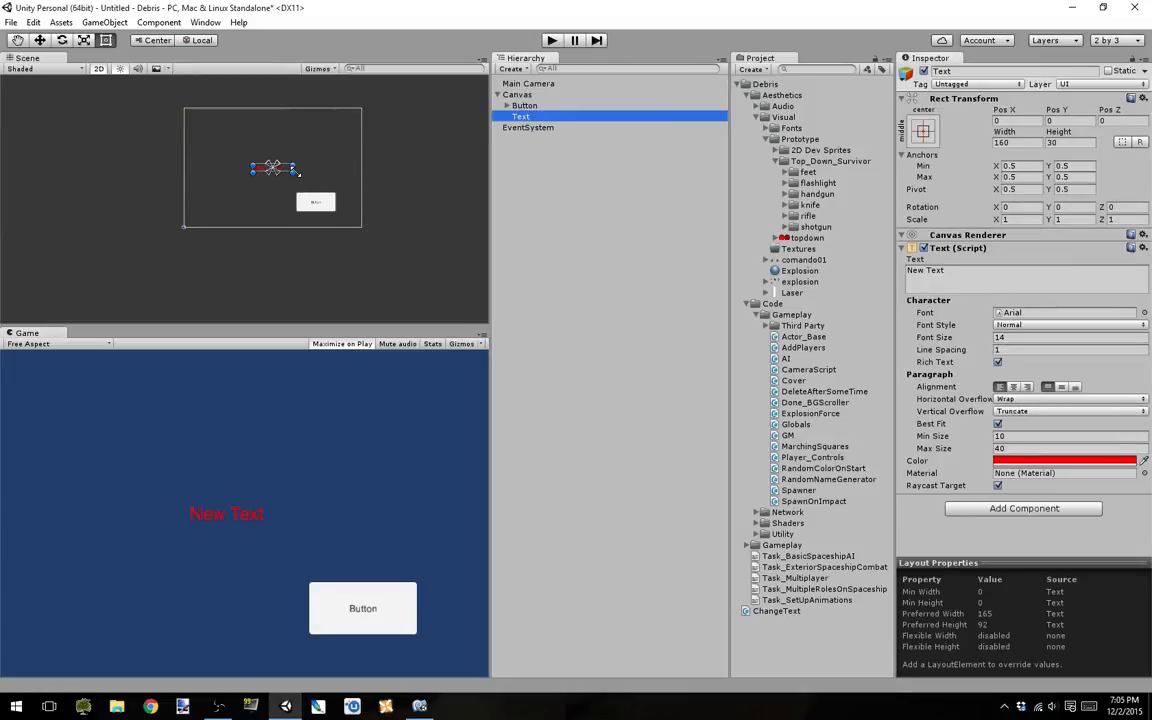
click(924, 131)
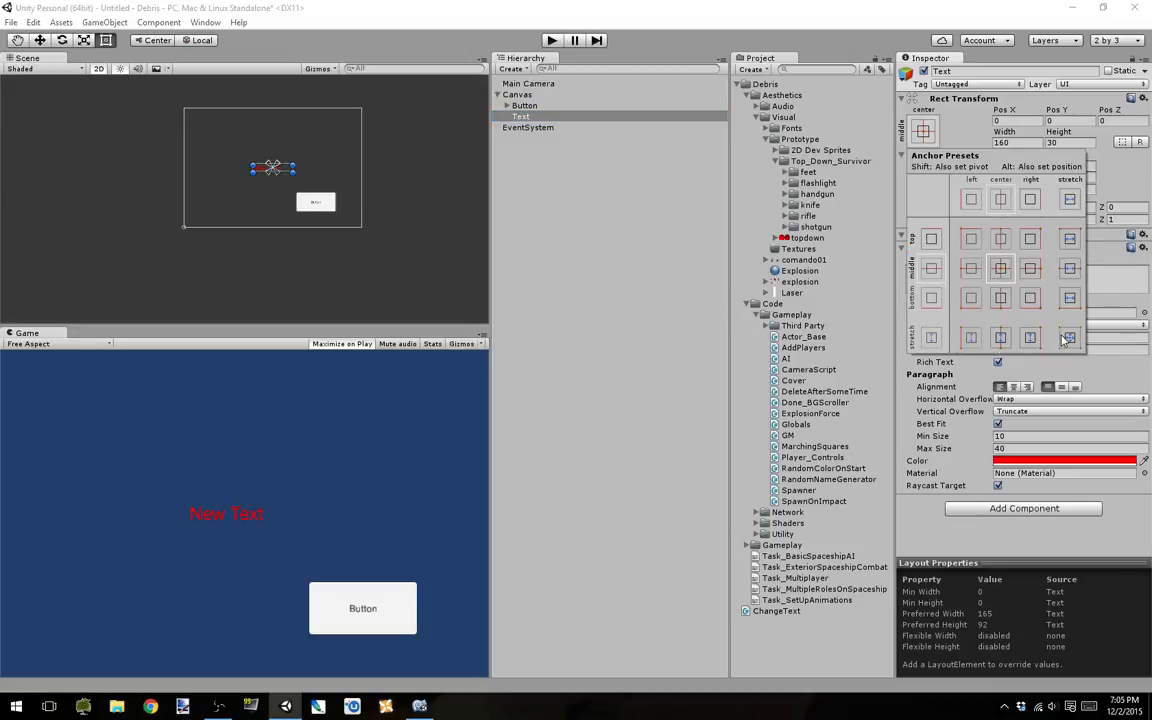
key(alt)
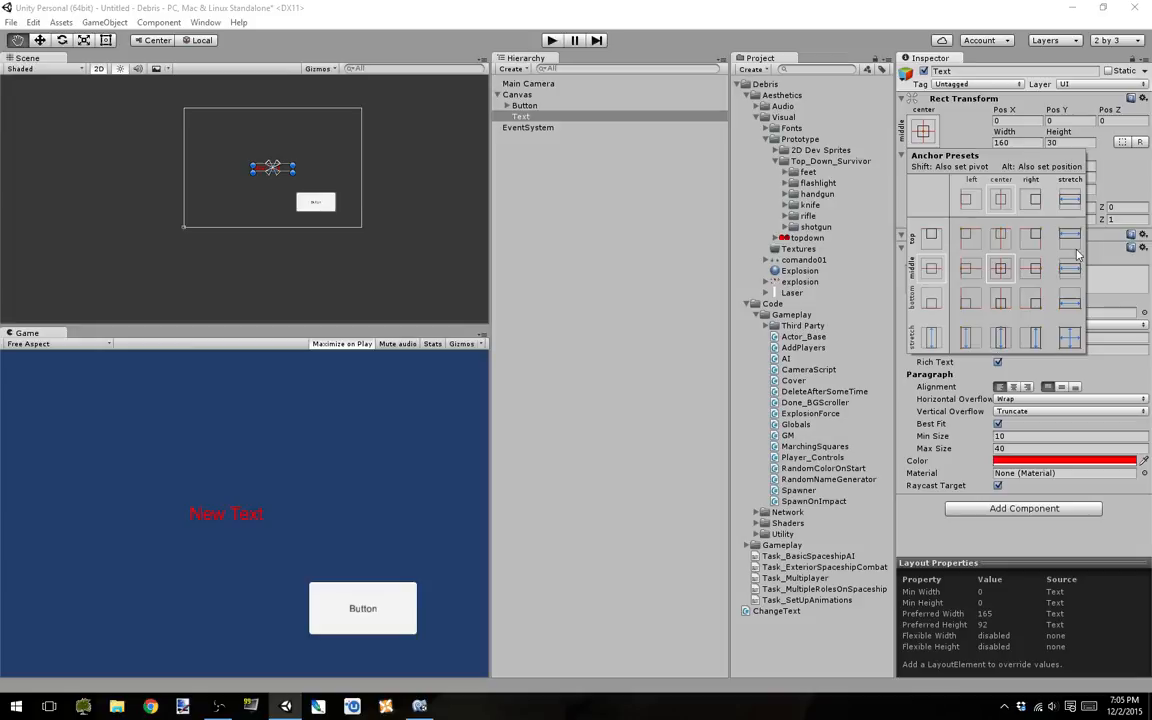
alt+click(1070, 340)
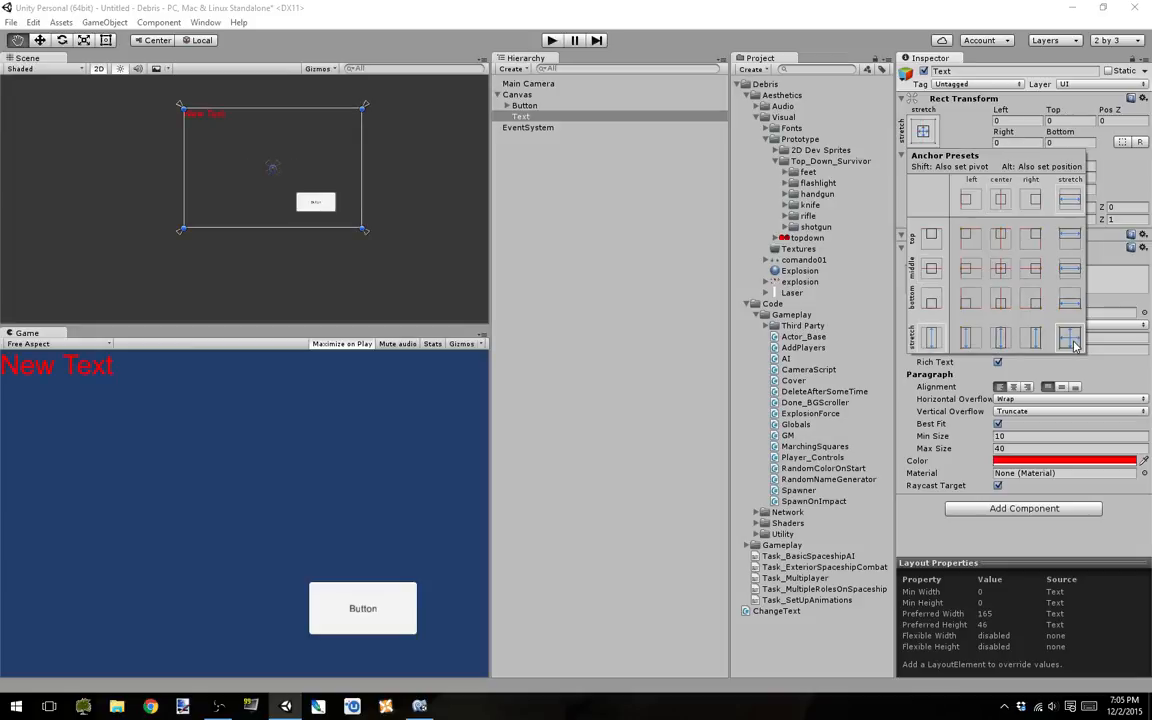
Step: Align the text to the horizontal center and vertical middle, and preview it in play mode
click(1061, 386)
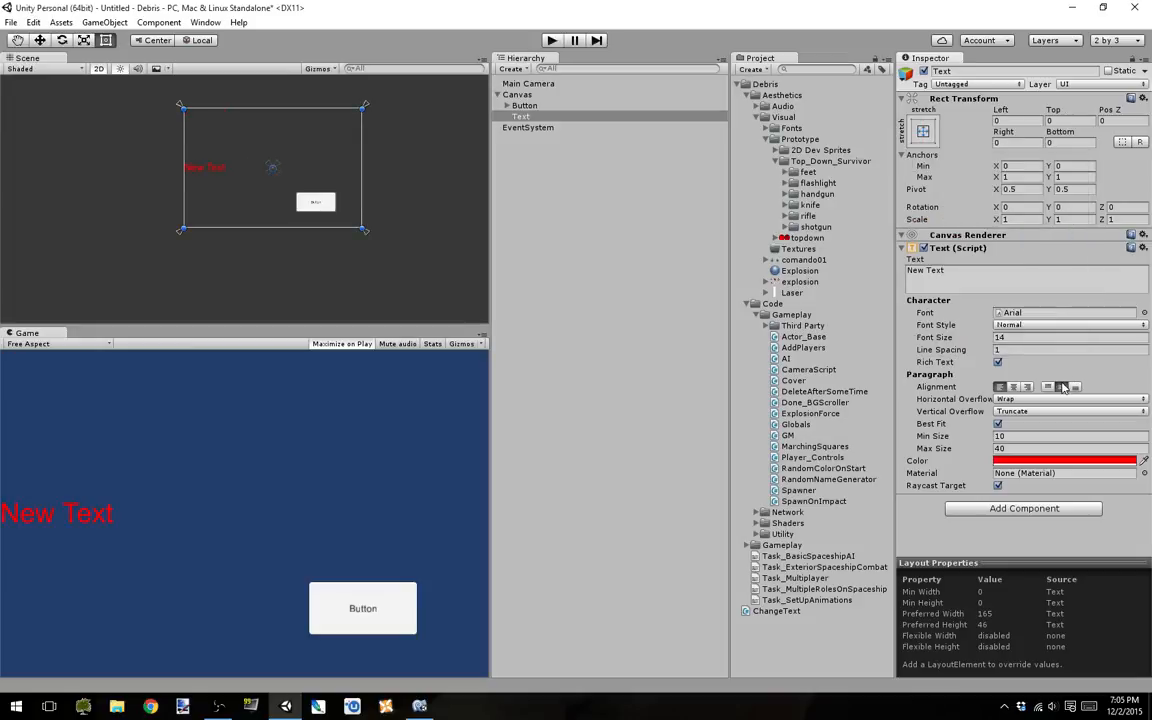
click(1013, 387)
click(551, 41)
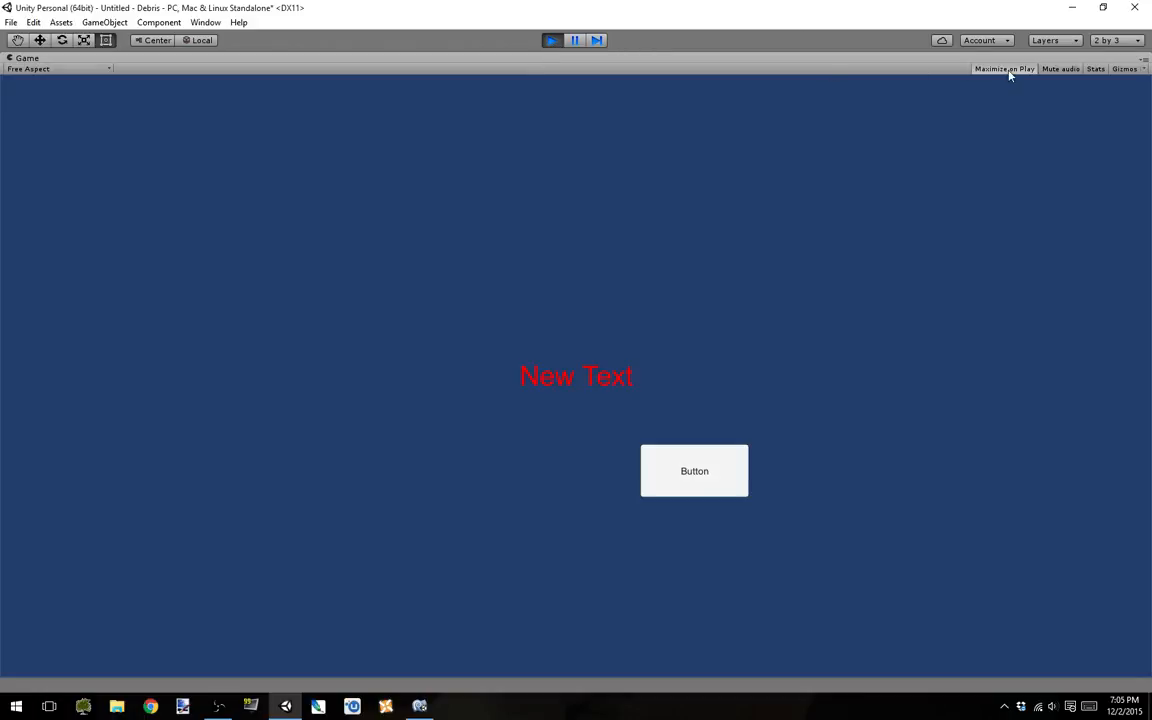
click(554, 41)
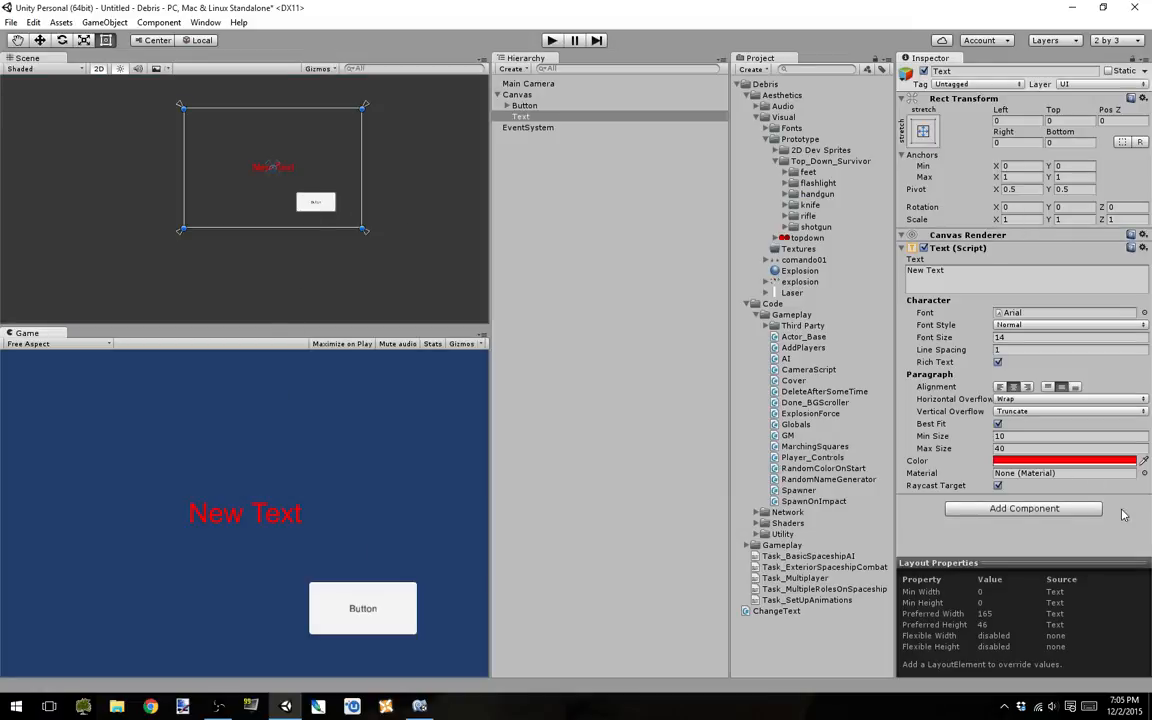
Step: Set the Text object's anchor preset to middle center without changing its position
click(923, 131)
click(1001, 268)
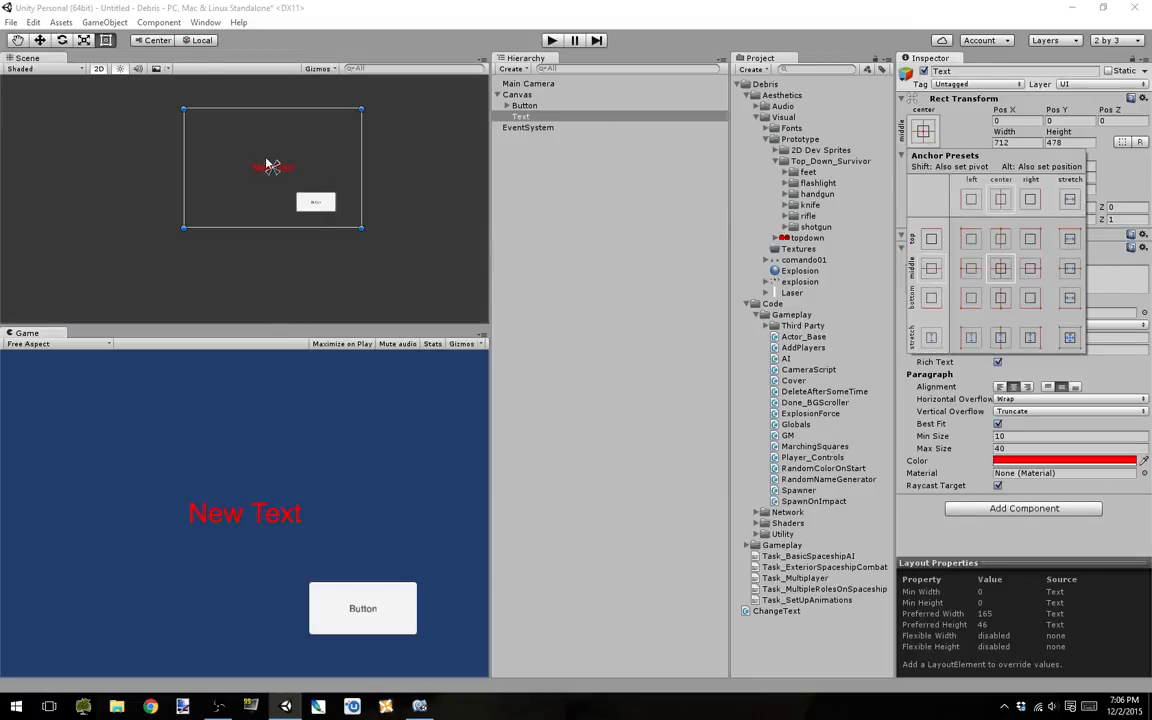
Step: Shrink the Text object's rectangle from its lower-right corner to about 695 by 315 and test the button in play mode
click(364, 231)
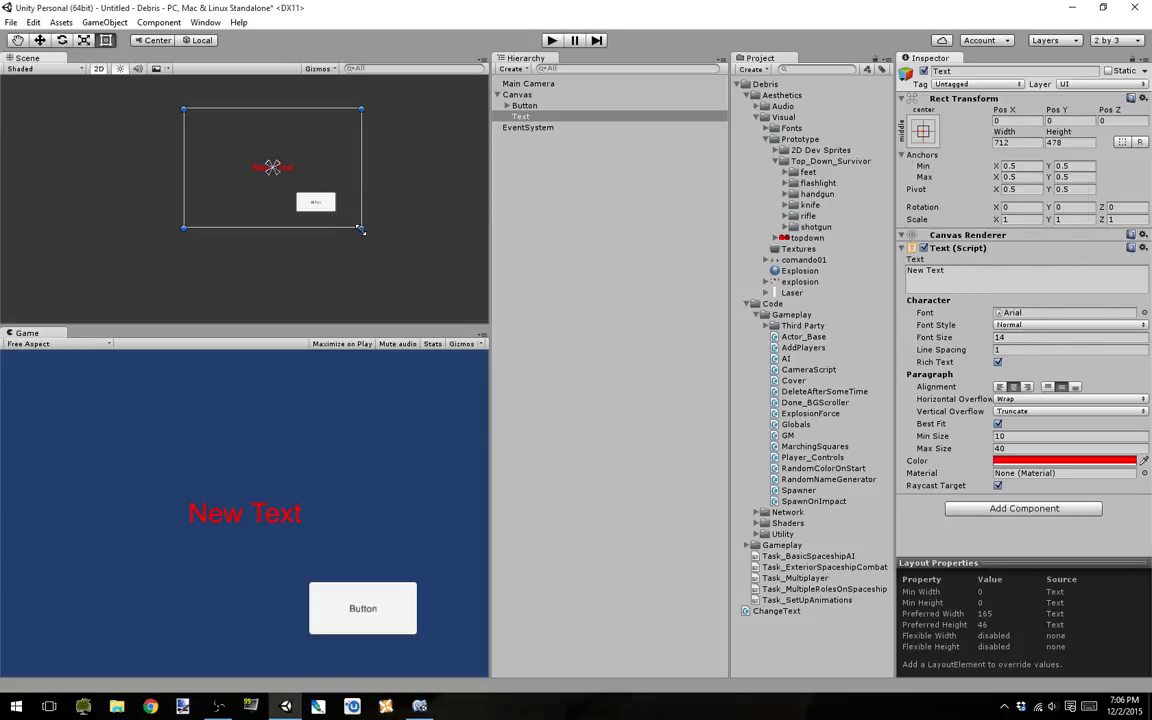
drag(361, 229, 358, 188)
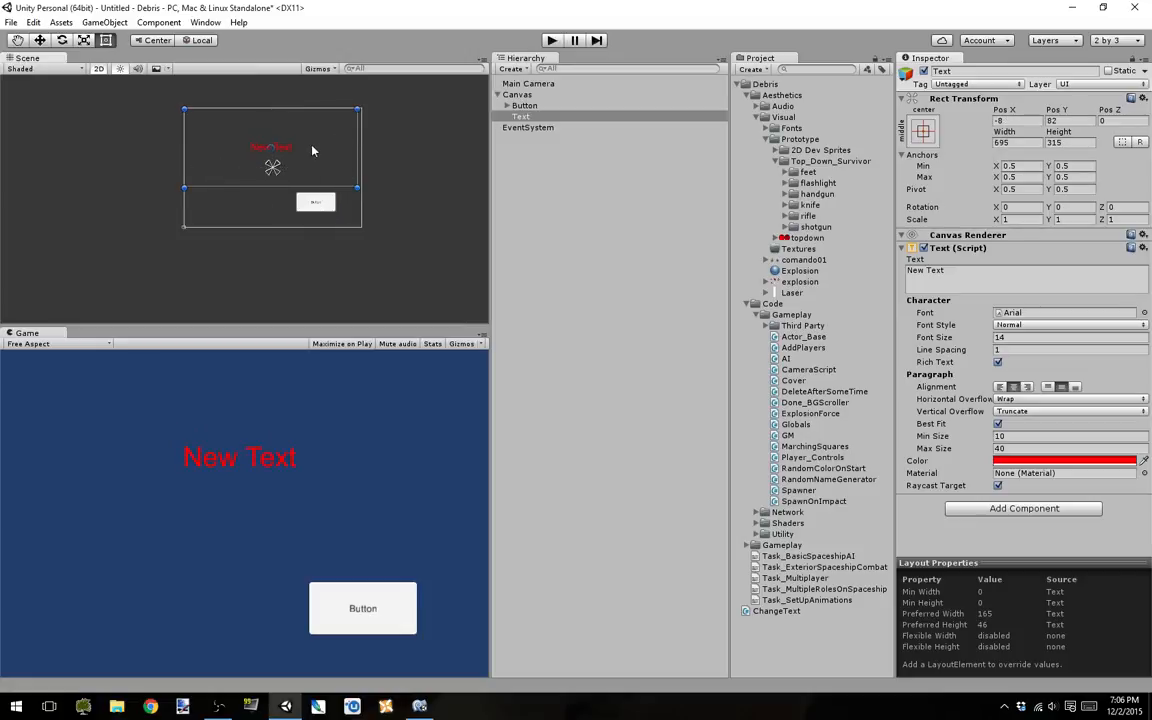
click(553, 40)
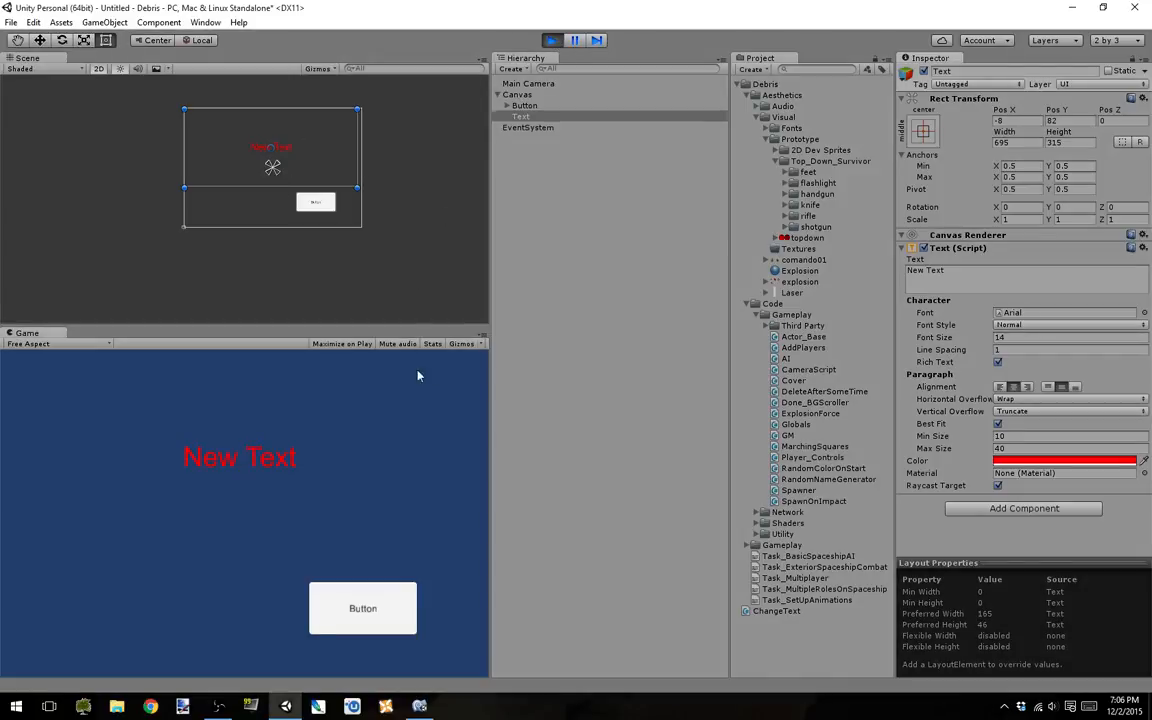
click(358, 608)
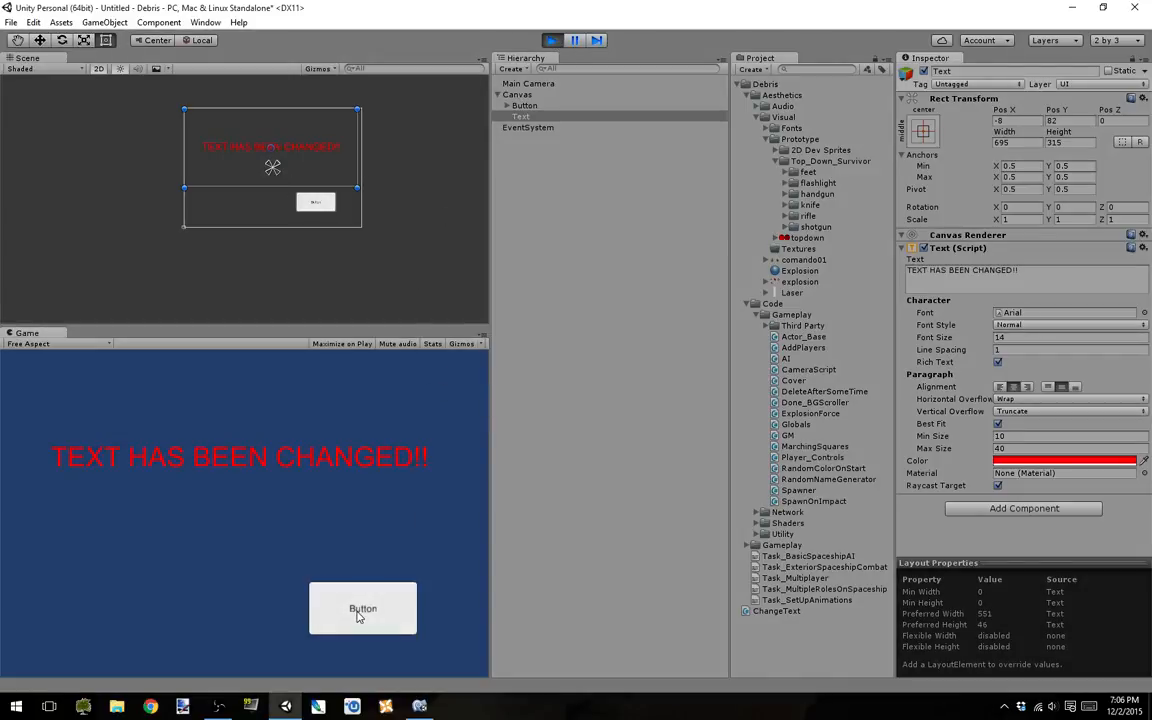
click(552, 40)
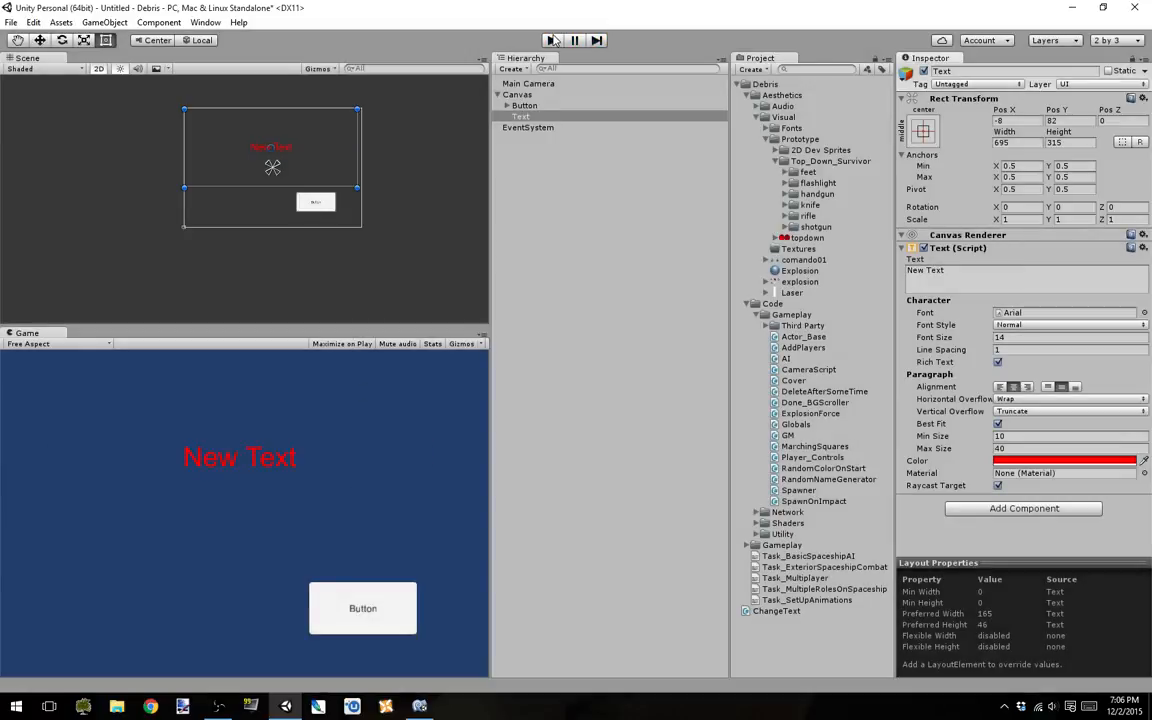
Step: Collapse the Debris project folder and review the component settings of the EventSystem, Text, Canvas and Button objects
click(742, 84)
click(528, 128)
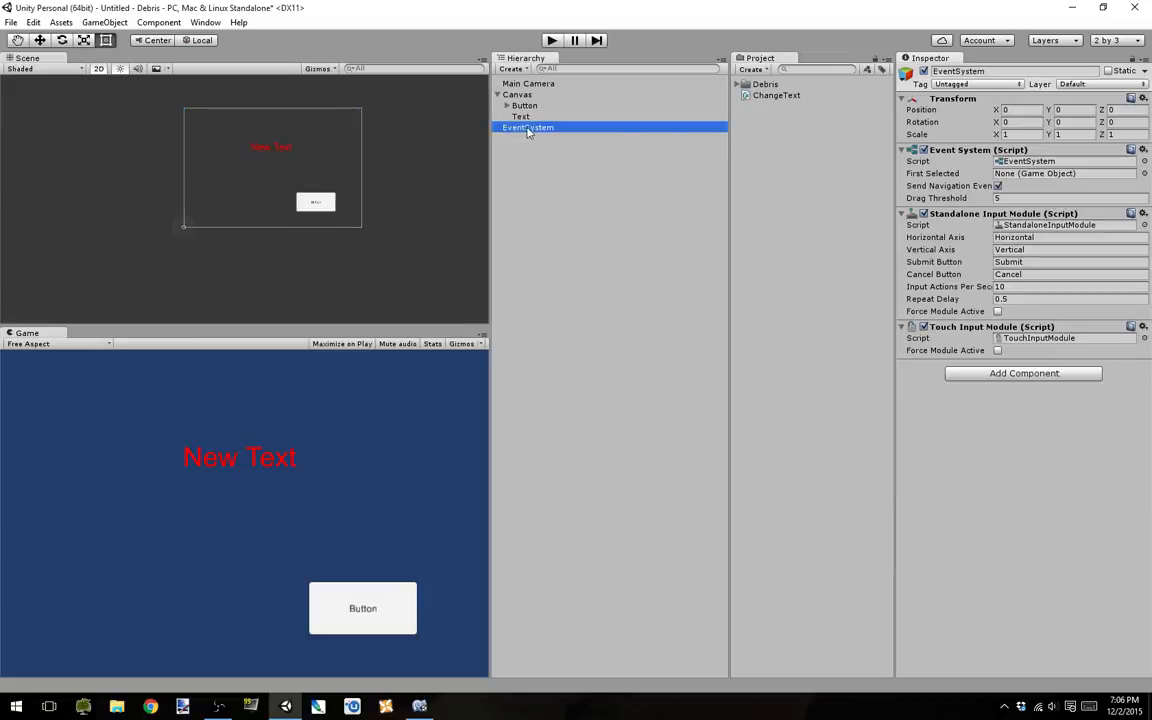
click(521, 116)
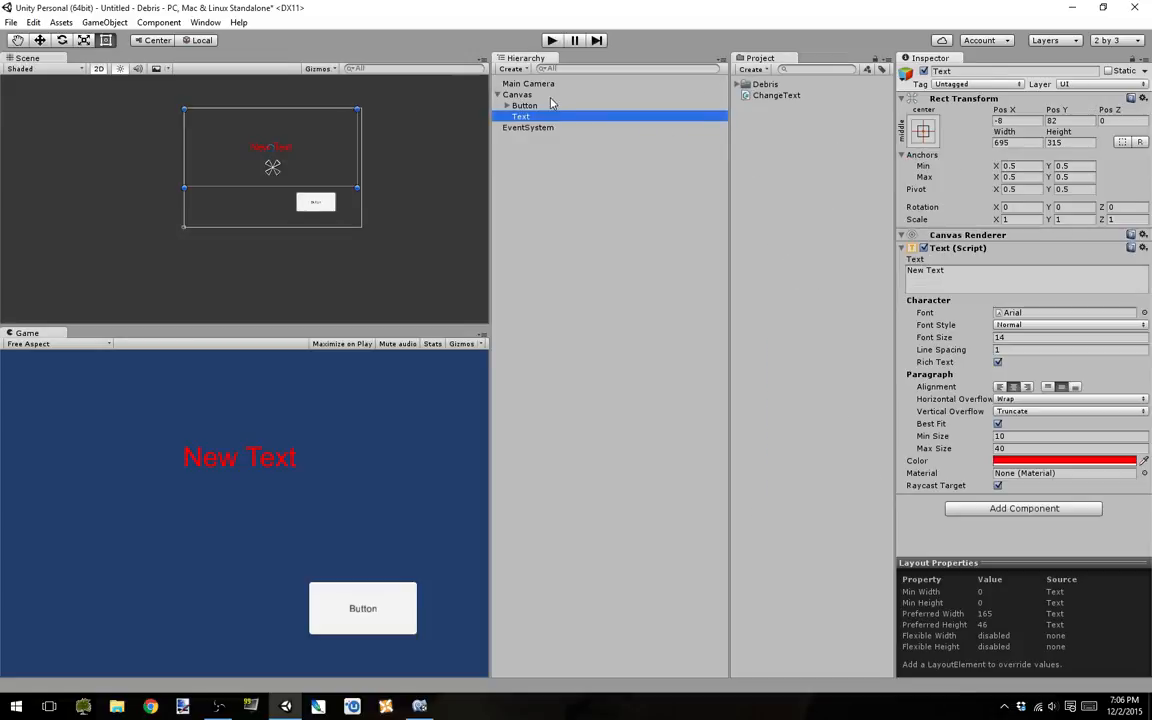
click(517, 94)
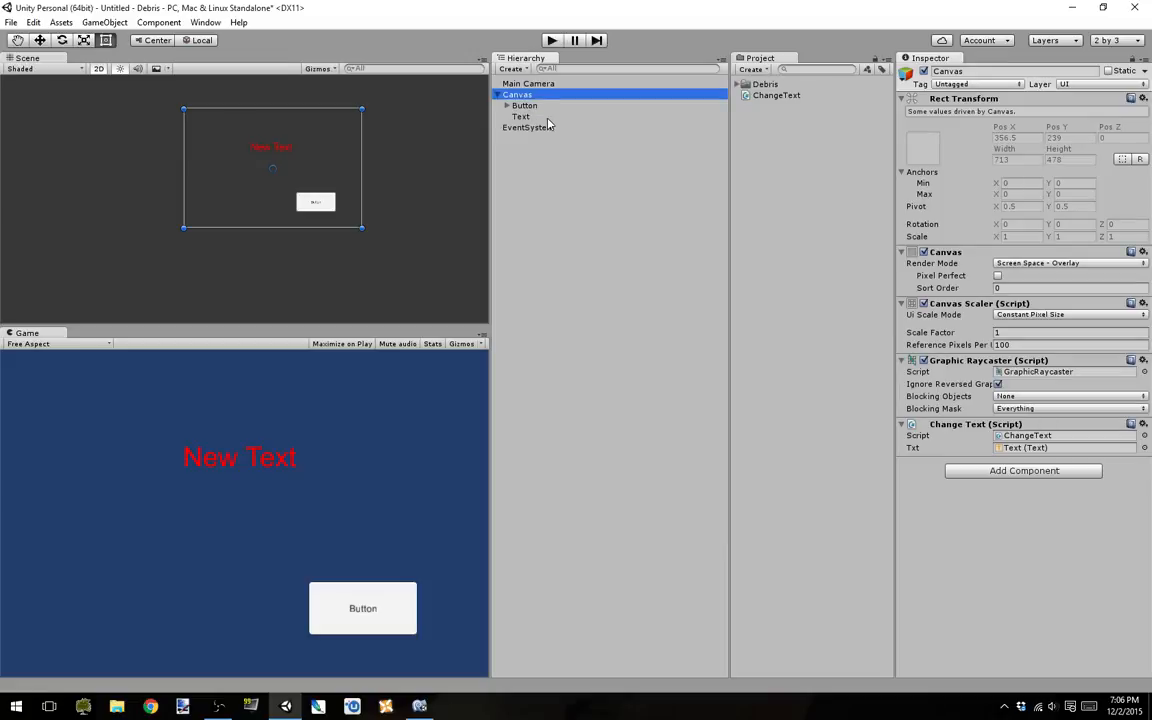
click(550, 127)
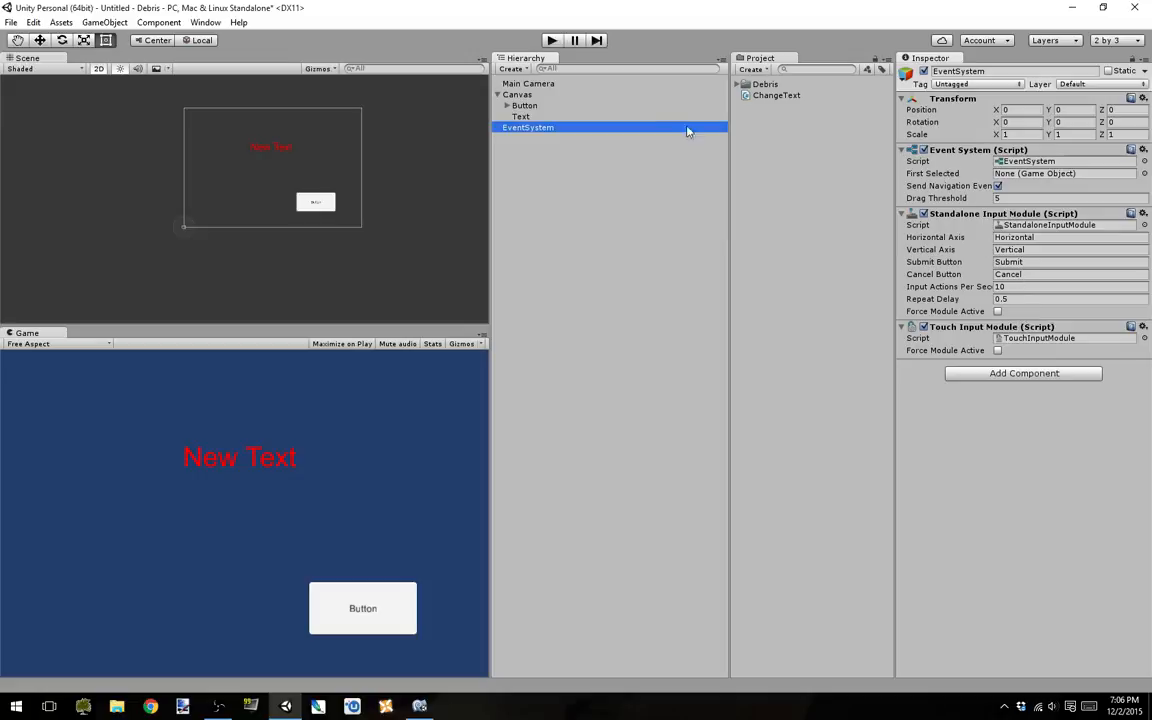
click(516, 116)
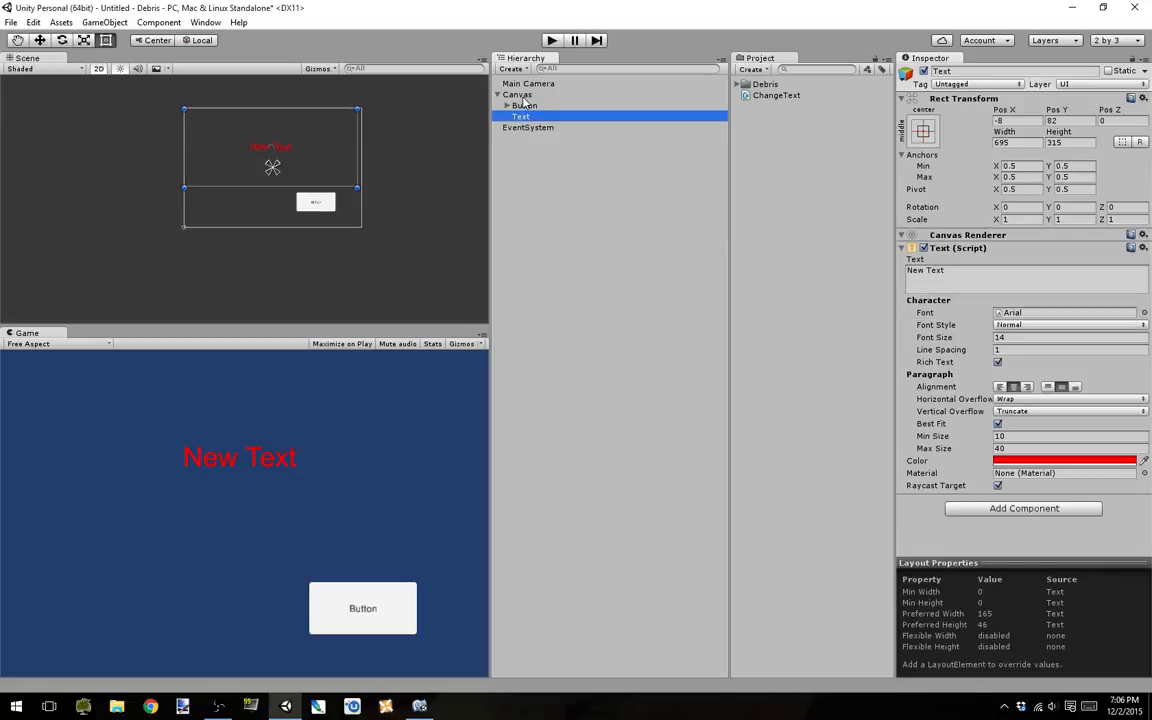
click(518, 95)
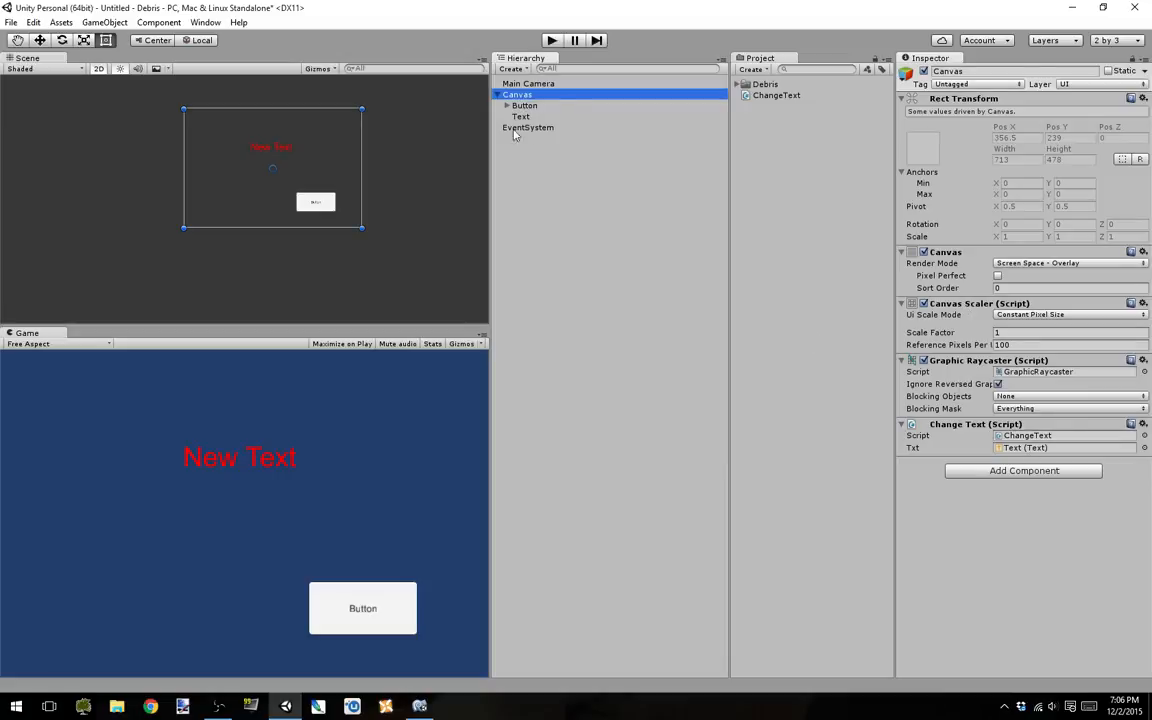
click(525, 105)
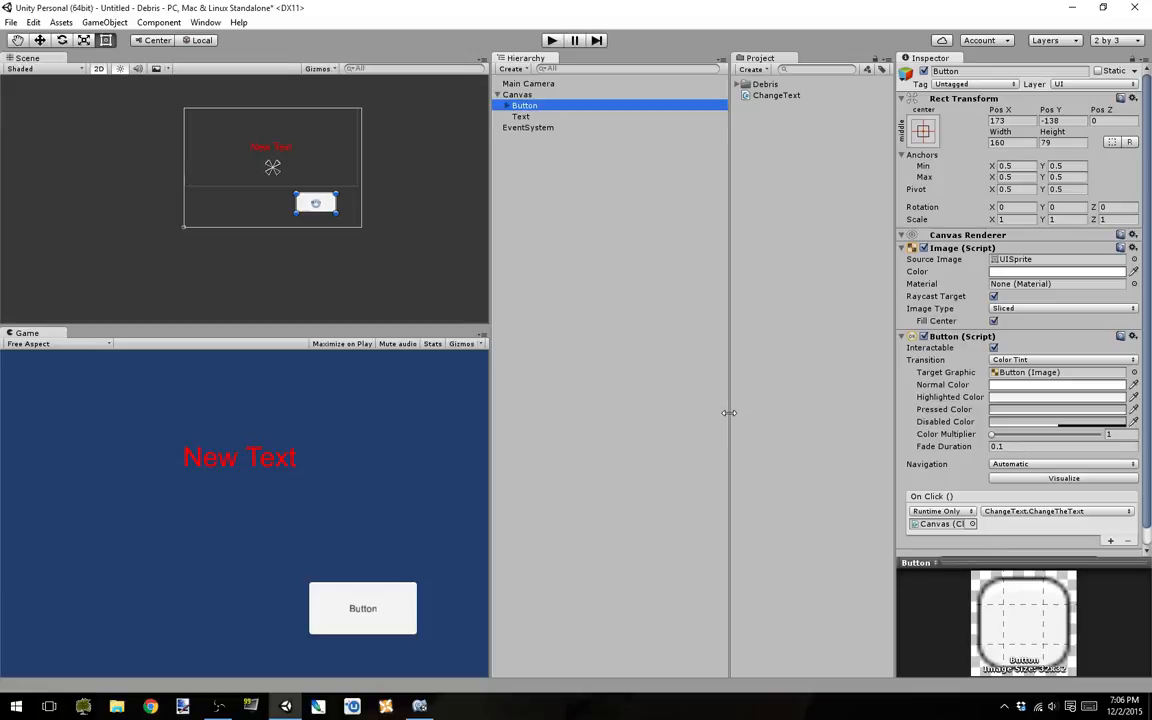
drag(728, 413, 768, 416)
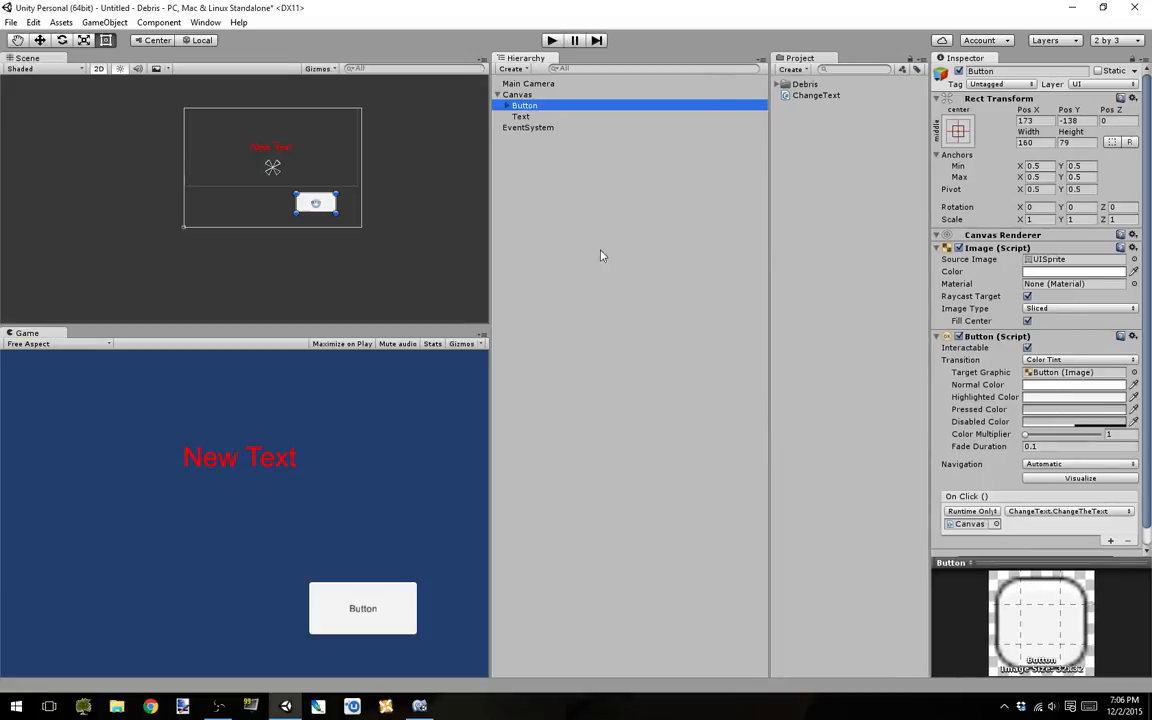